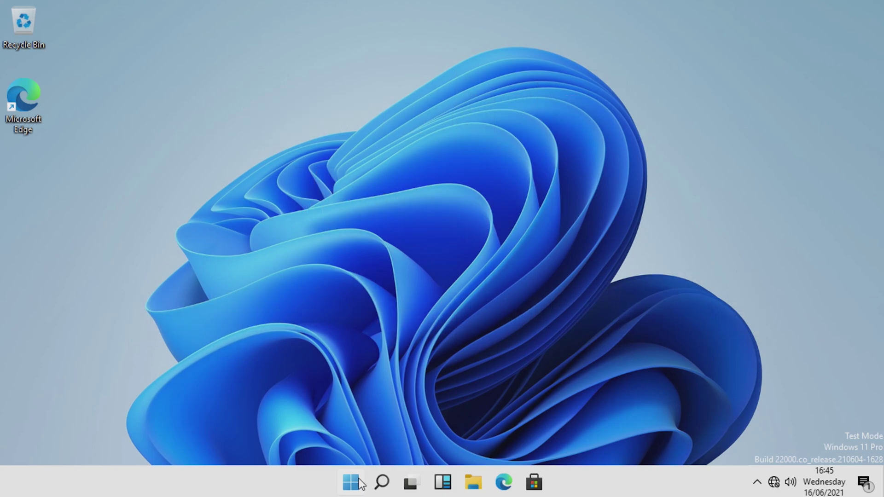
# Check the Pi's CPU, memory and Disk 0 (C:) performance graphs in Task Manager, then close it
pyautogui.hotkey('ctrl', 'shift', 'Escape')
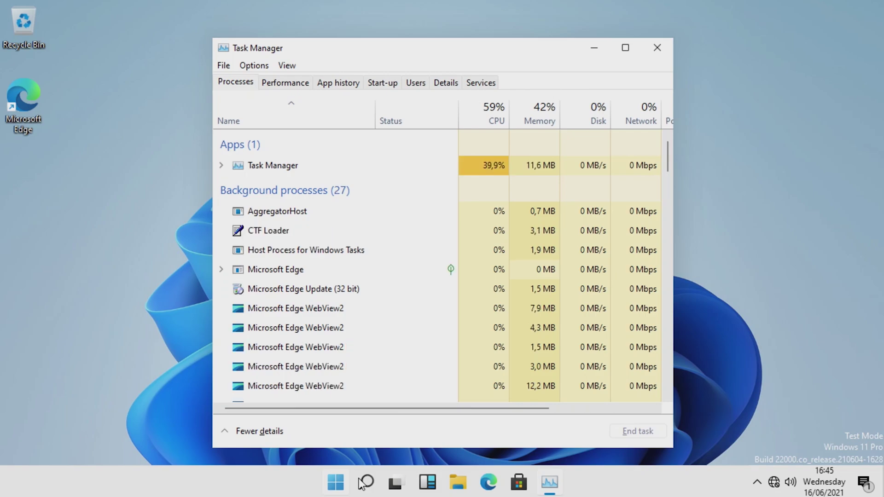
pyautogui.click(304, 85)
pyautogui.click(308, 111)
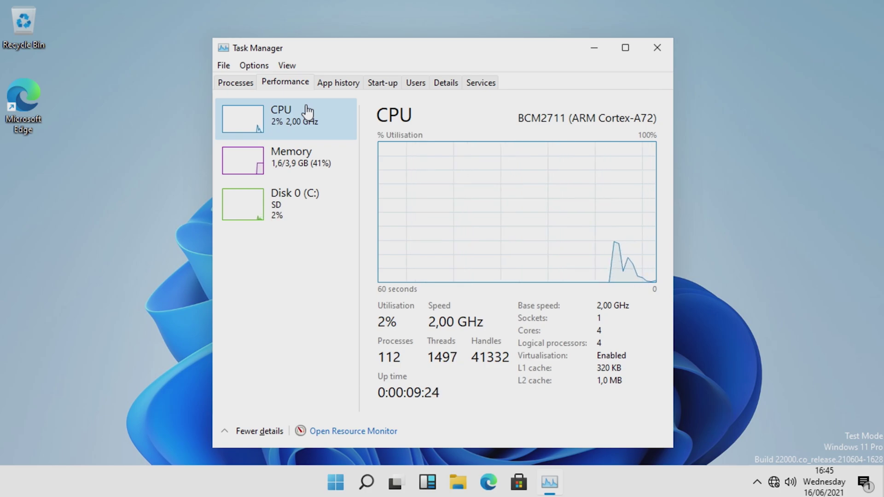
pyautogui.click(309, 161)
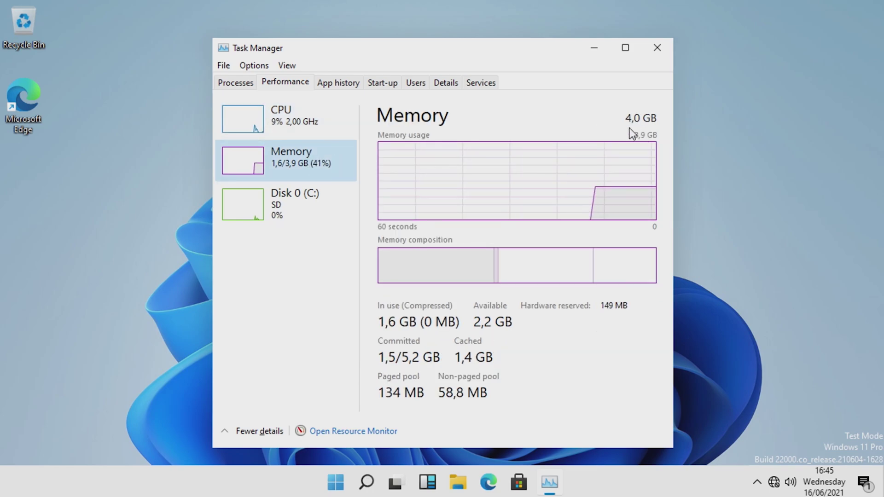
pyautogui.click(337, 199)
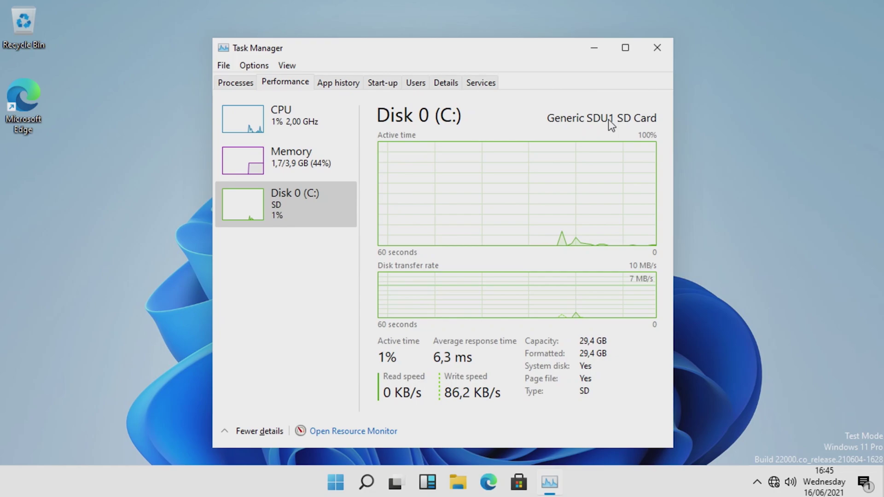
pyautogui.click(353, 133)
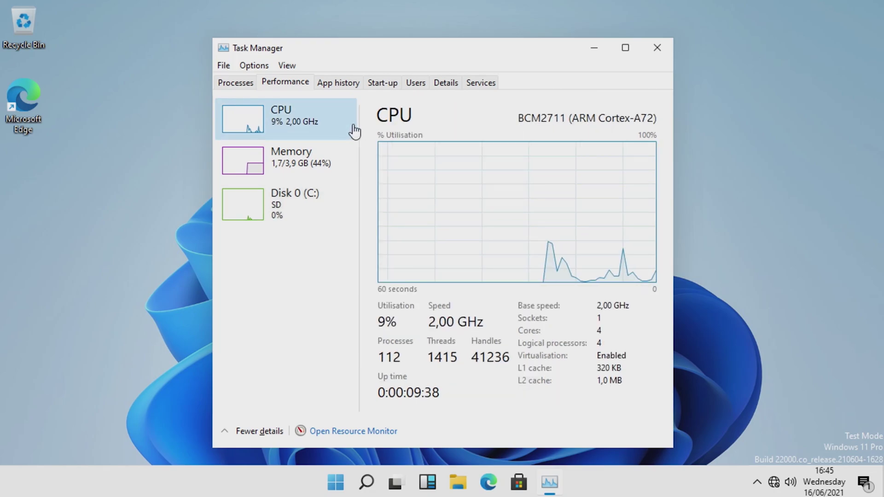
pyautogui.click(657, 52)
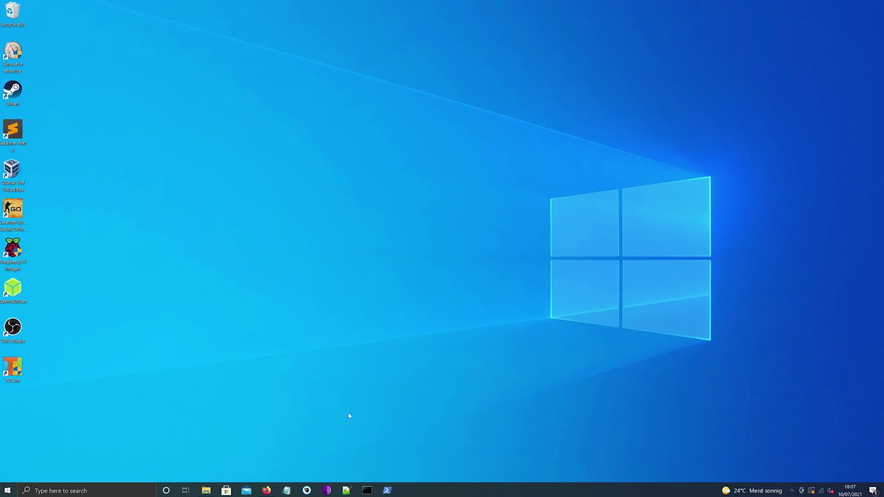
# Save WoR_Release_2.2.1.zip, the version 2.2.1 imager, from worproject.ml's Downloads page
pyautogui.click(267, 489)
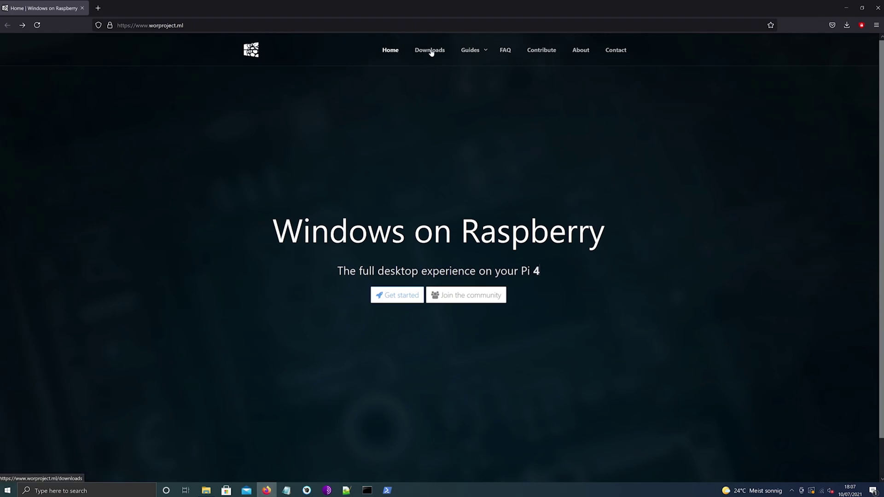
pyautogui.click(431, 51)
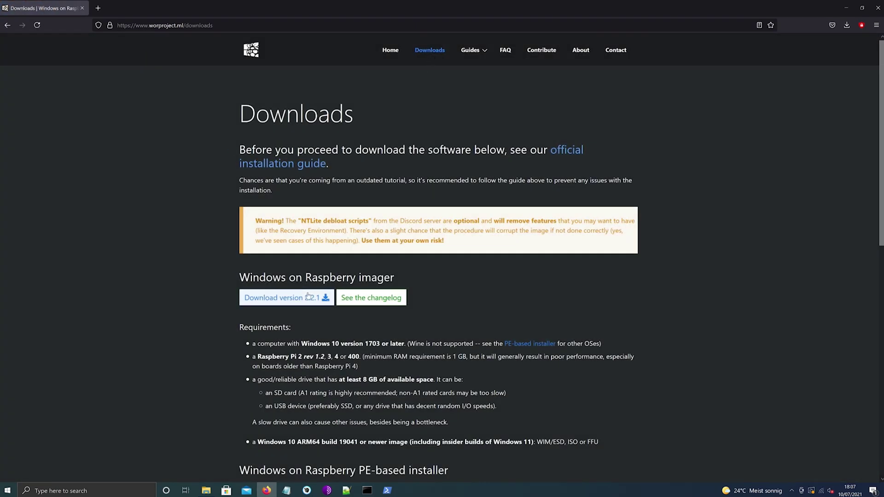
pyautogui.click(313, 298)
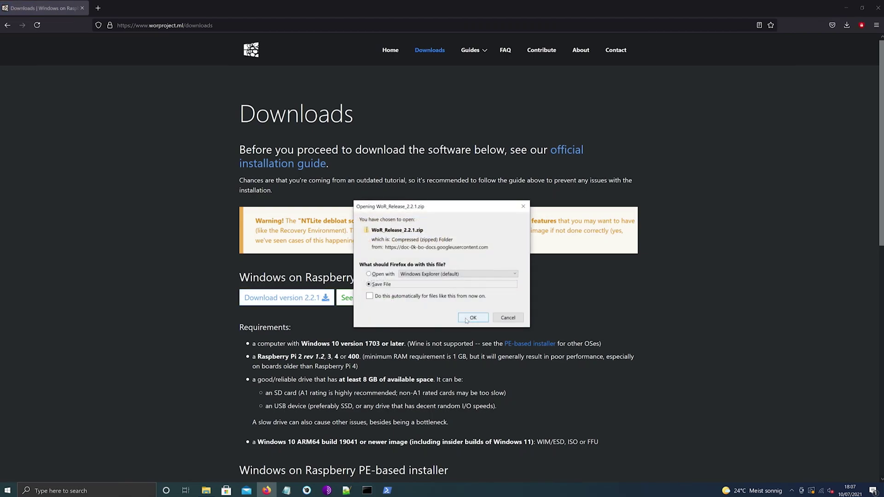
pyautogui.click(466, 320)
# Create a new folder named wor on the desktop
pyautogui.click(842, 9)
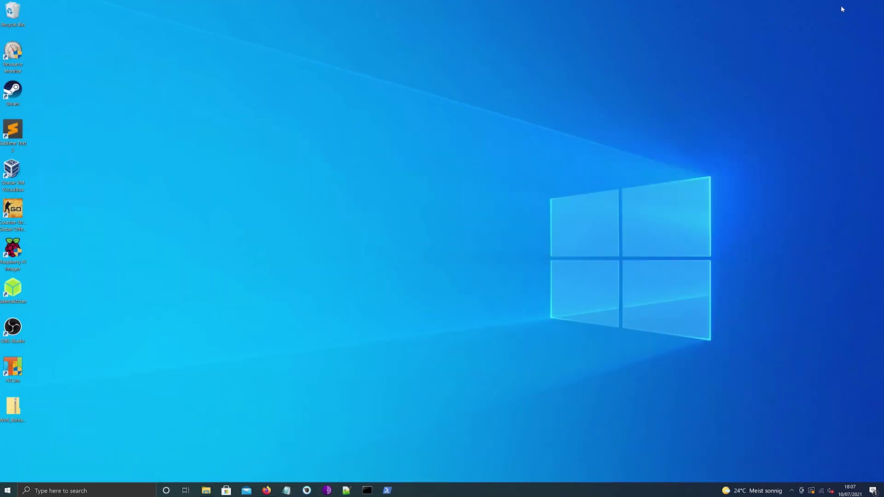
pyautogui.rightClick(525, 151)
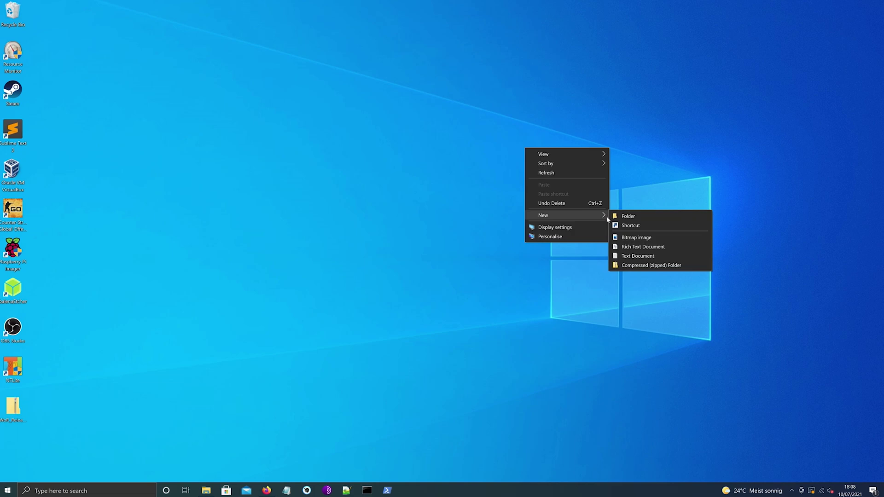
pyautogui.click(620, 218)
pyautogui.press('Return')
# Copy all 18 items from WoR_Release_2.2.1.zip into the wor folder, then delete the zip
pyautogui.doubleClick(19, 412)
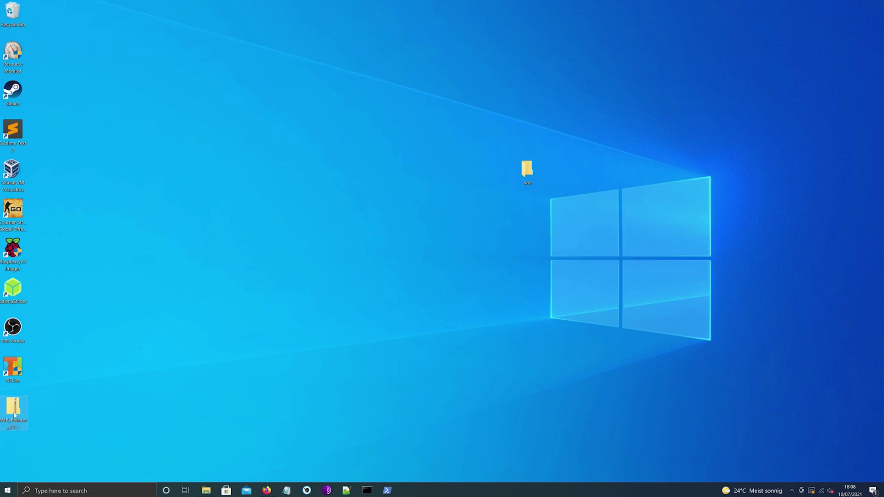
pyautogui.hotkey('ctrl', 'a')
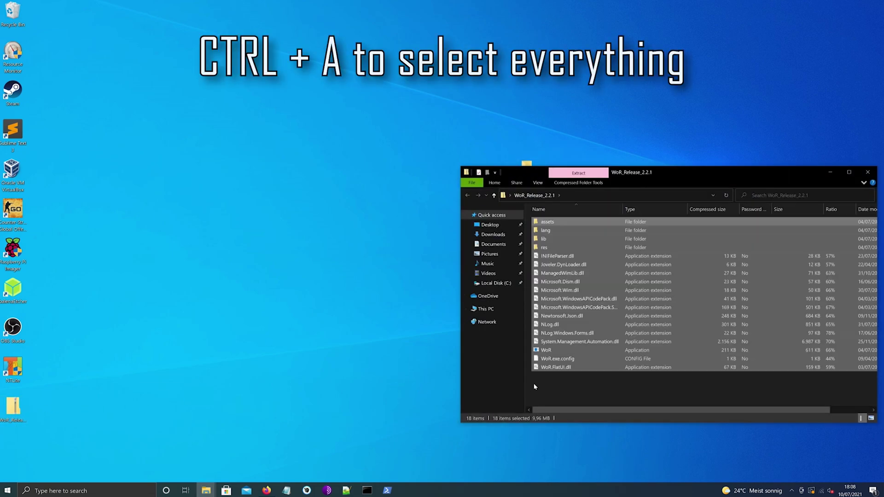
pyautogui.moveTo(680, 174); pyautogui.dragTo(385, 219)
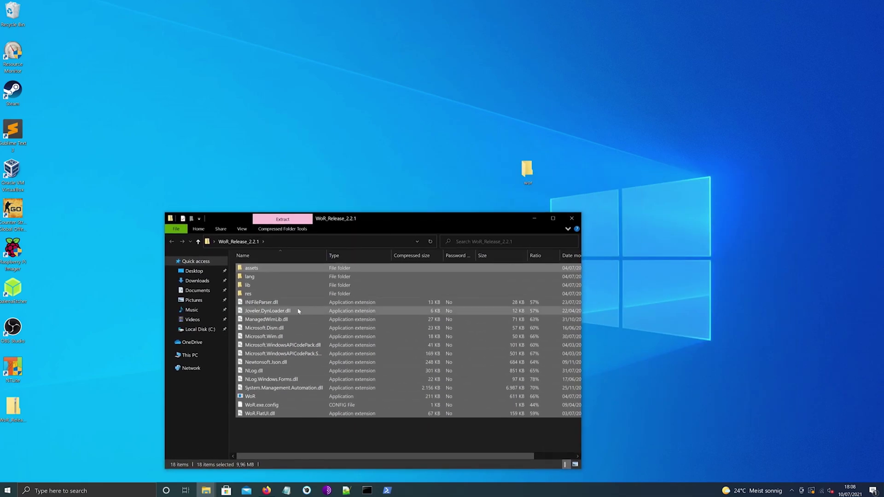
pyautogui.moveTo(276, 311); pyautogui.dragTo(528, 171)
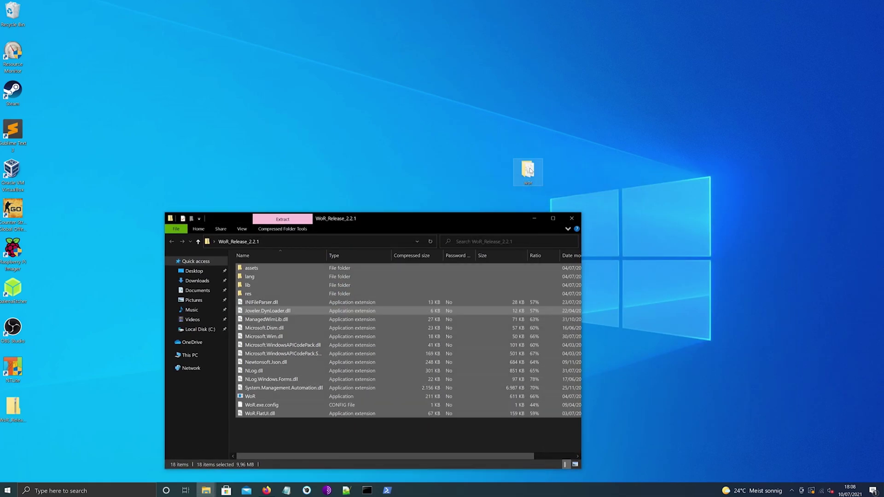
pyautogui.click(572, 220)
pyautogui.rightClick(19, 412)
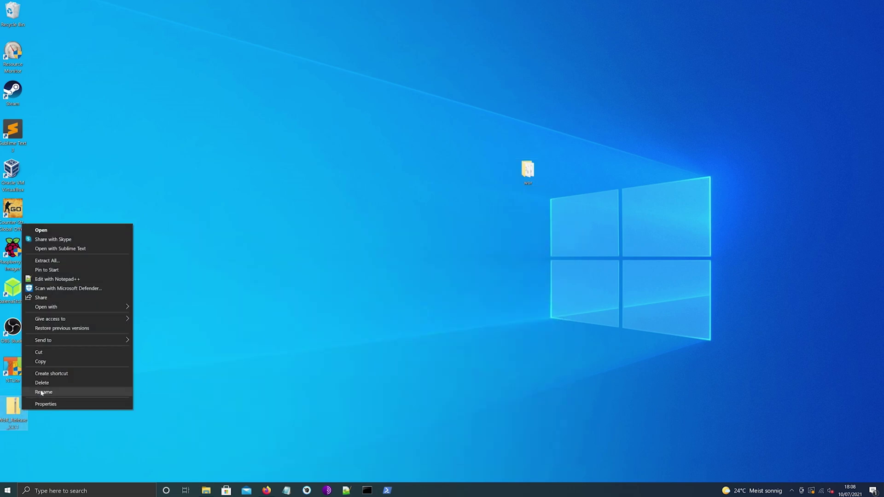
pyautogui.click(47, 385)
# Save WoR-Boot-Mounter_Release_1.1.0.zip, the boot partition mount utility 1.1.0, from the Downloads page
pyautogui.click(266, 490)
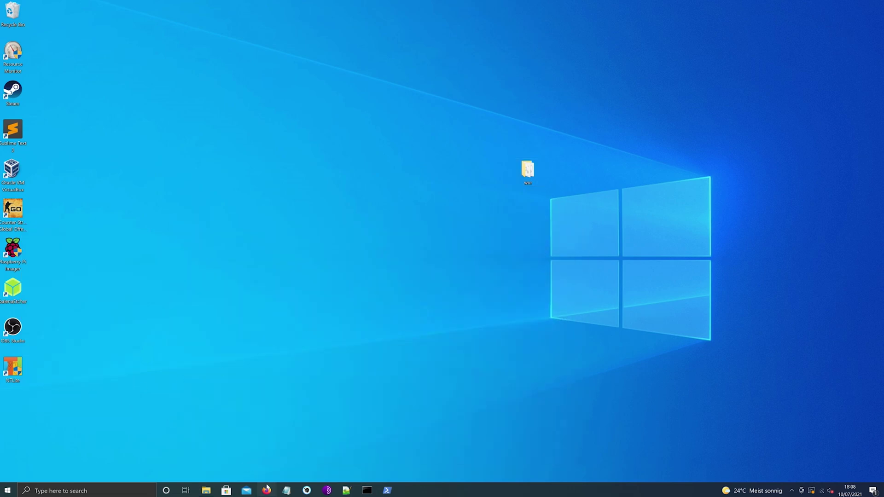
pyautogui.scroll(-5, 523, 391)
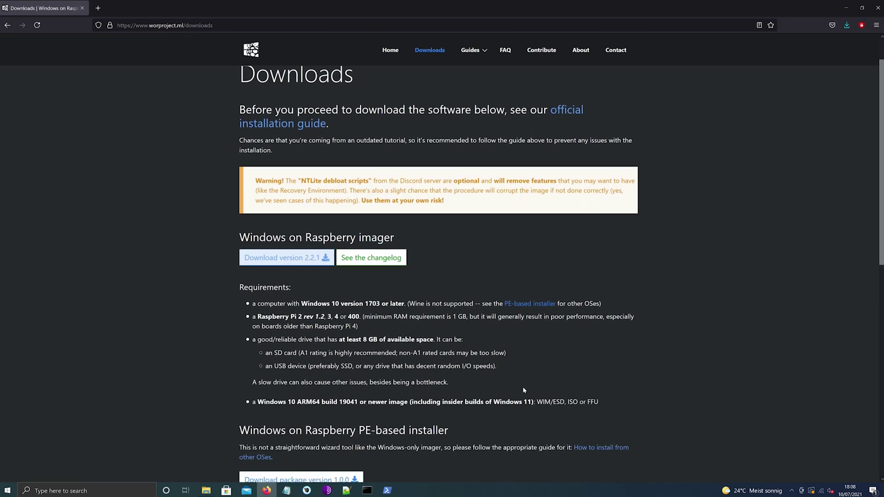
pyautogui.scroll(-3, 523, 391)
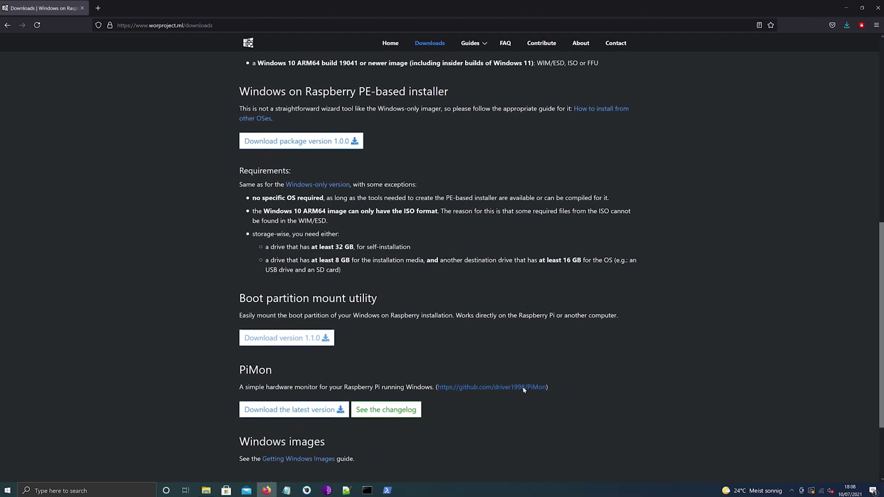
pyautogui.click(308, 330)
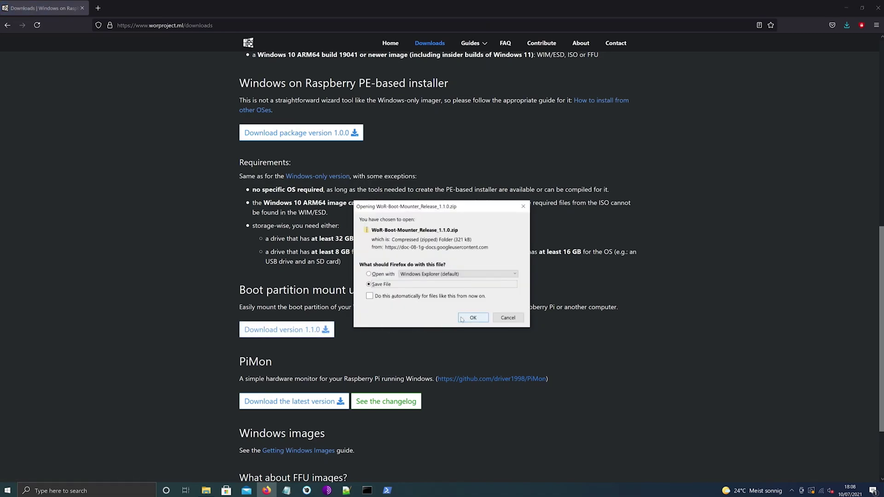
pyautogui.click(472, 317)
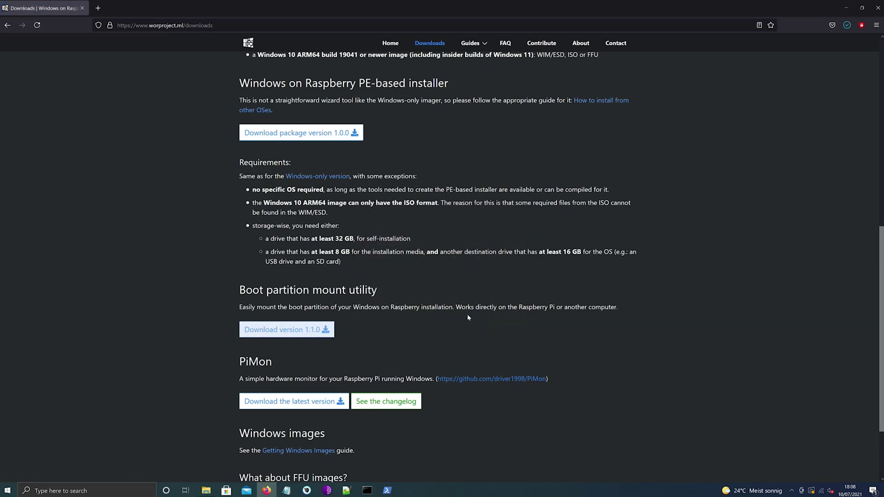
pyautogui.scroll(-3, 467, 316)
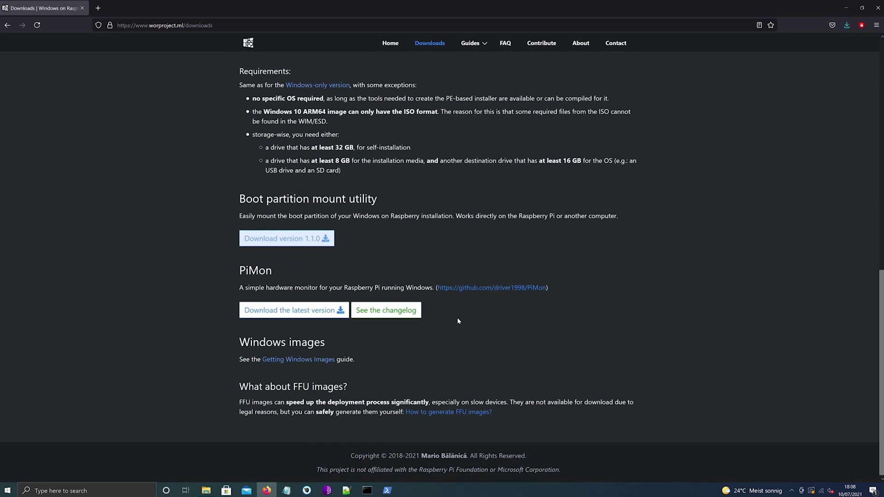
# On uup.rg-adguard.net, pick the Windows Insider build 22000.65 arm64 in English (United Kingdom)
pyautogui.click(324, 362)
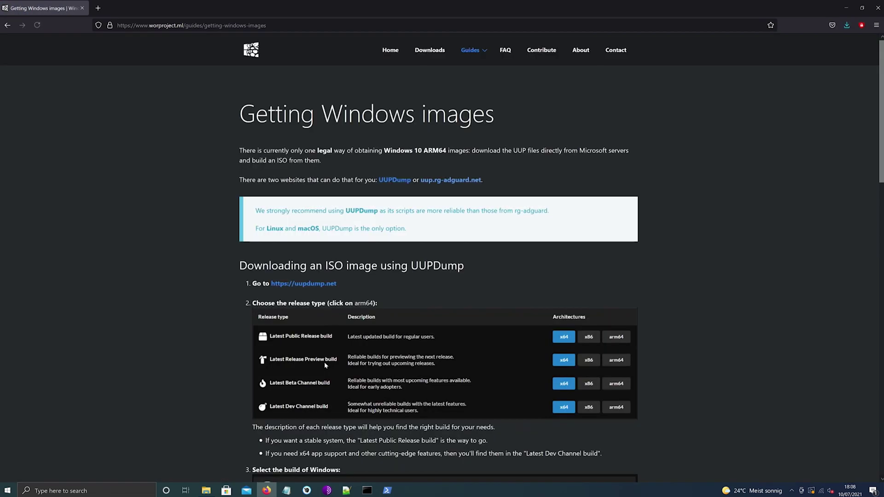
pyautogui.click(445, 181)
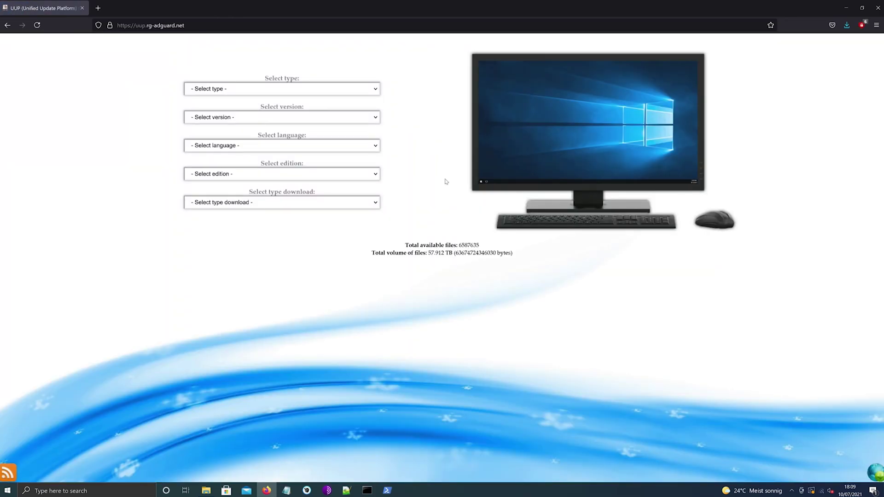
pyautogui.click(367, 89)
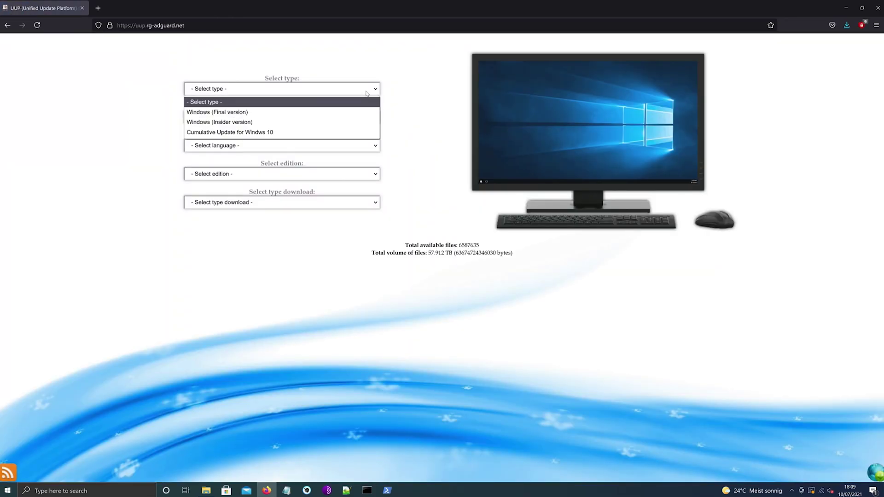
pyautogui.click(354, 123)
pyautogui.click(354, 118)
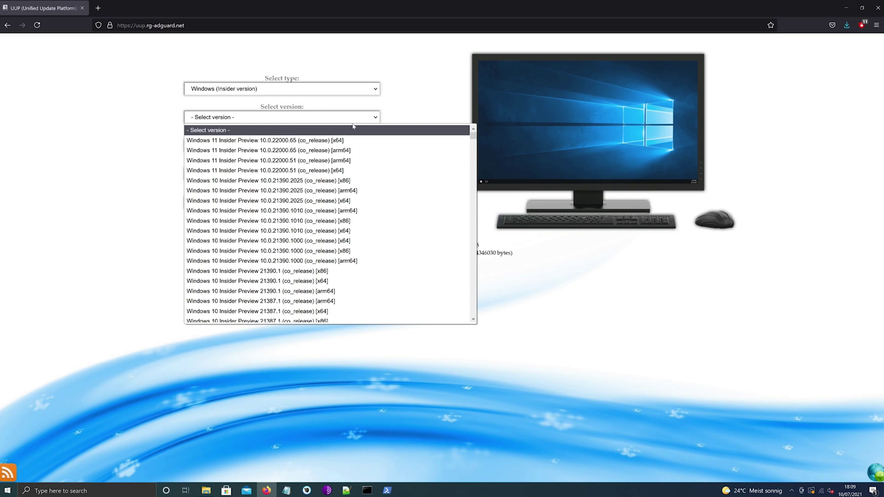
pyautogui.click(357, 152)
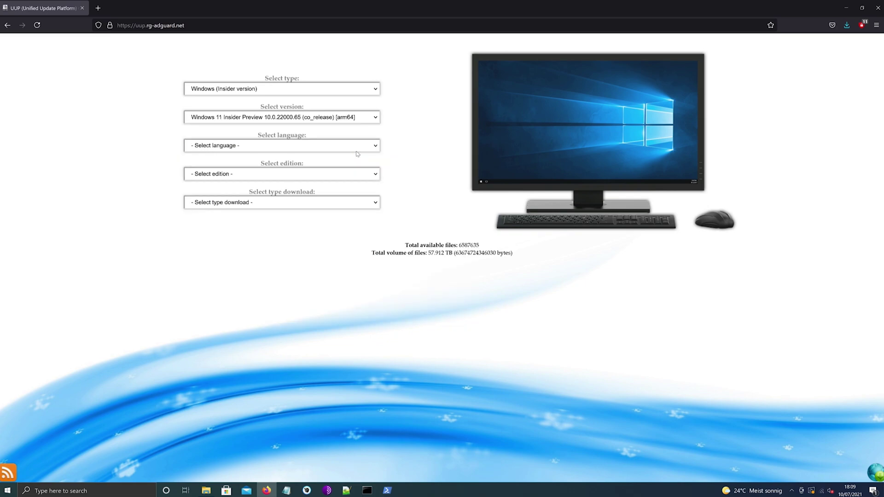
pyautogui.click(357, 150)
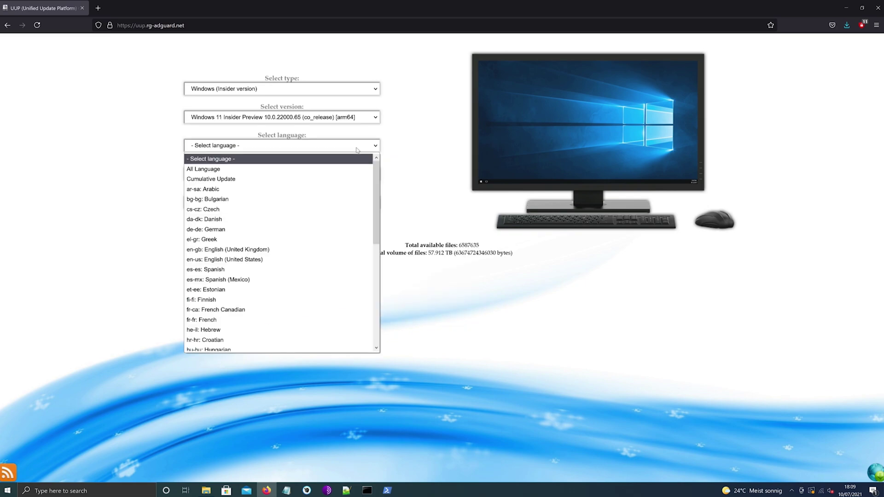
pyautogui.click(299, 249)
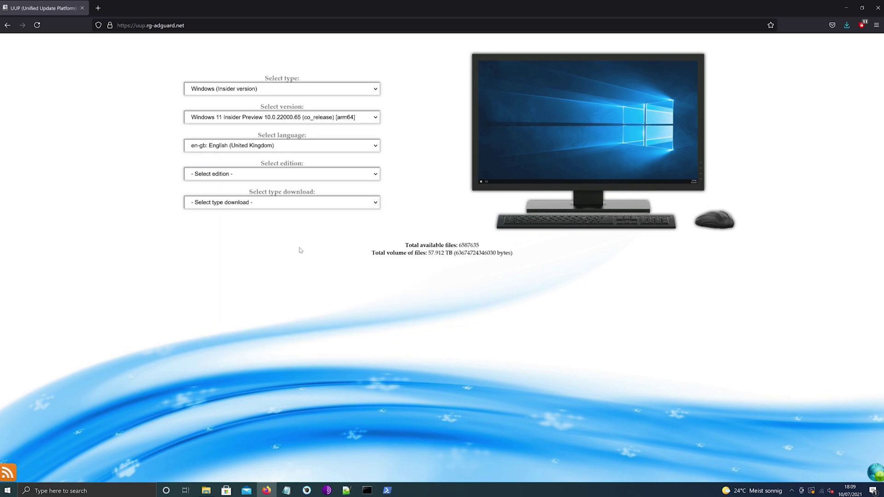
# Choose Windows 11 Professional with the one-click ISO compiler and save the creatingISO script
pyautogui.click(315, 175)
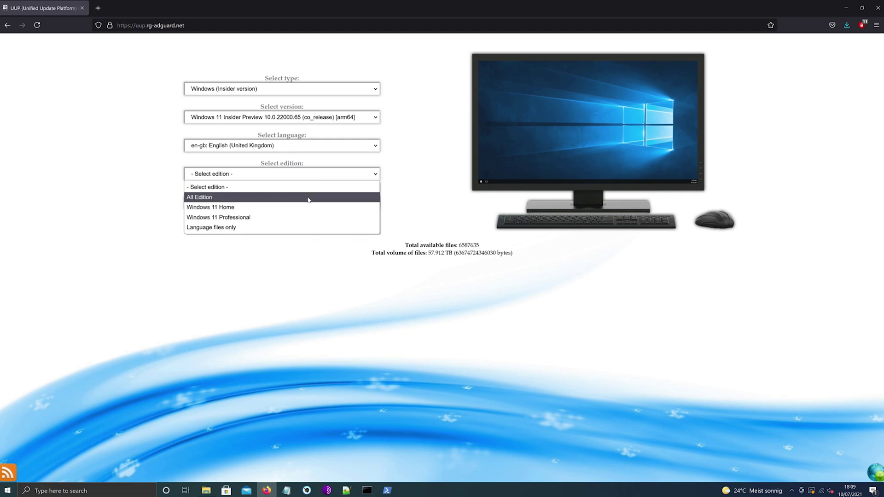
pyautogui.click(303, 218)
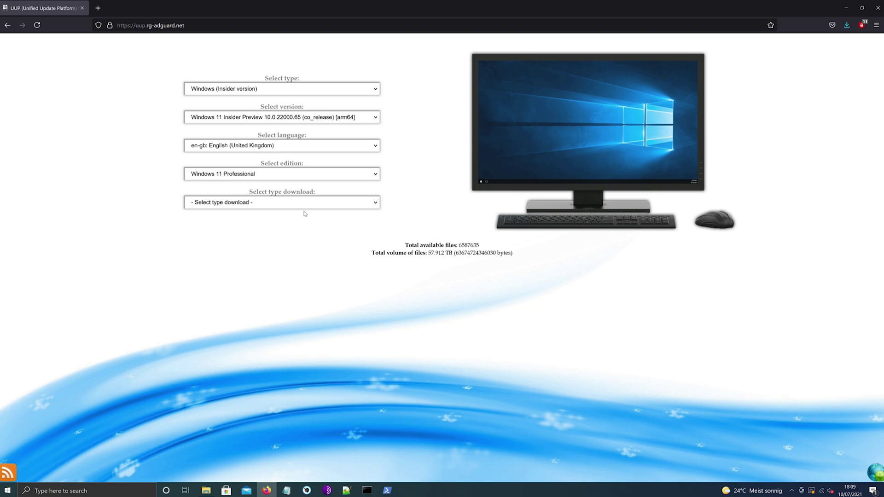
pyautogui.click(307, 202)
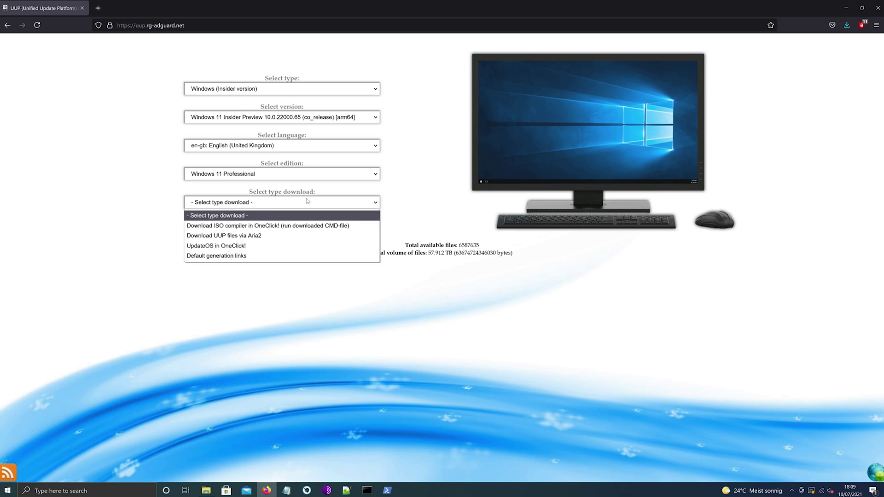
pyautogui.click(307, 226)
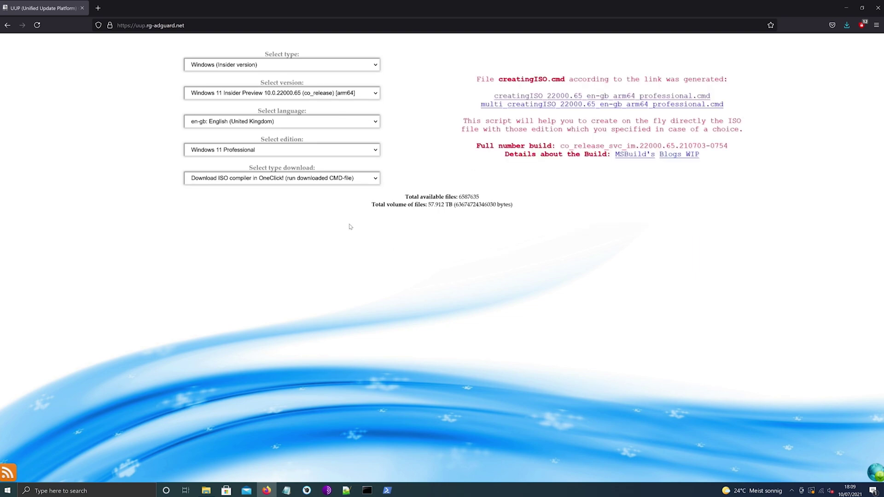
pyautogui.click(507, 96)
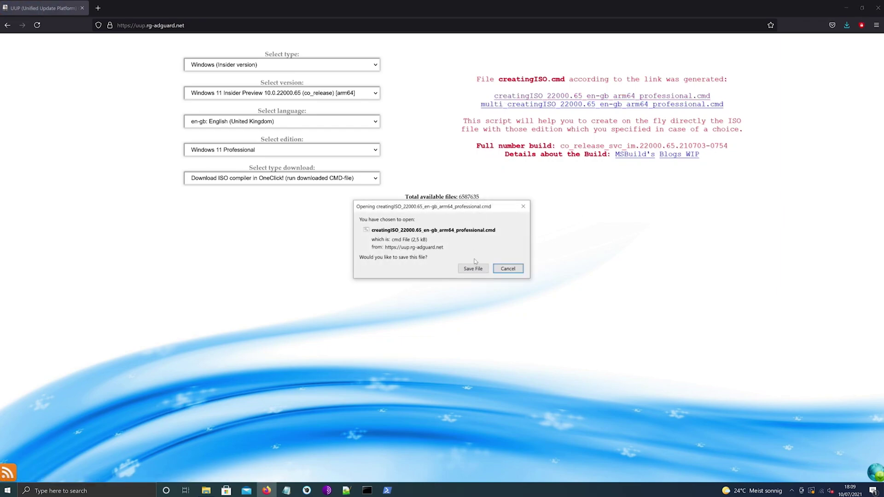
pyautogui.click(474, 269)
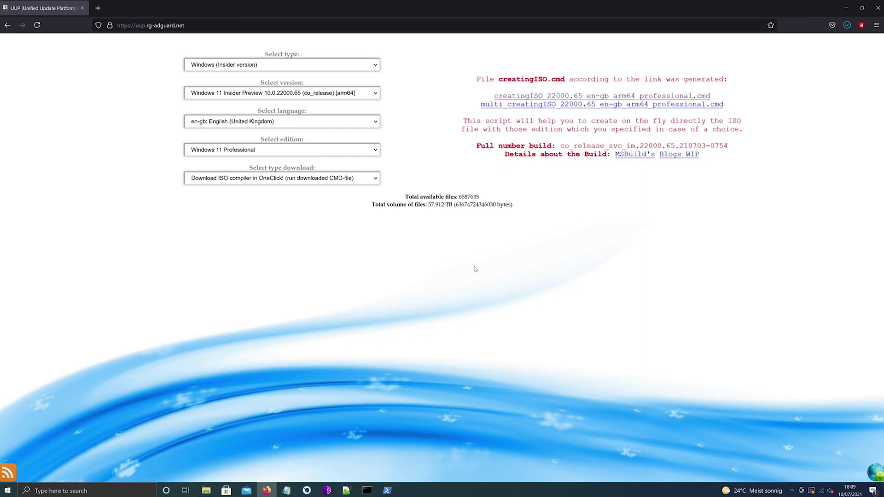
# Create a new desktop folder named 'wor iso'
pyautogui.click(844, 8)
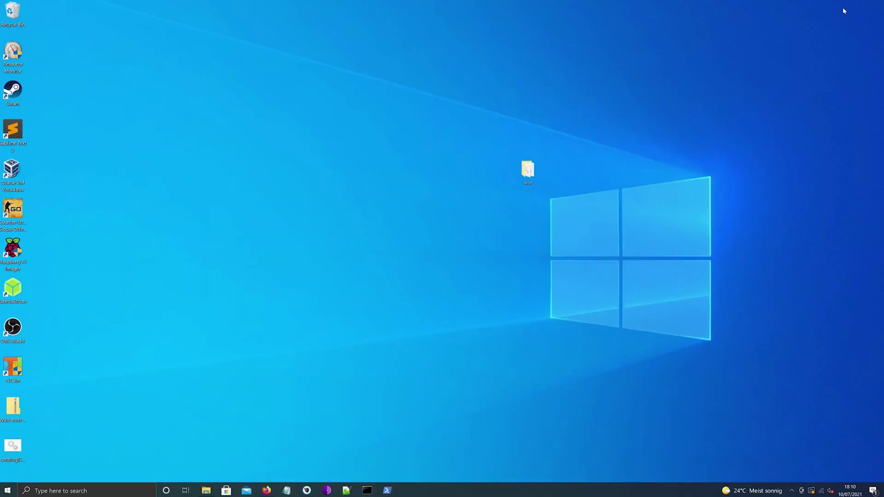
pyautogui.rightClick(509, 254)
pyautogui.moveTo(539, 321)
pyautogui.click(609, 323)
pyautogui.write('wor iso')
pyautogui.press('Return')
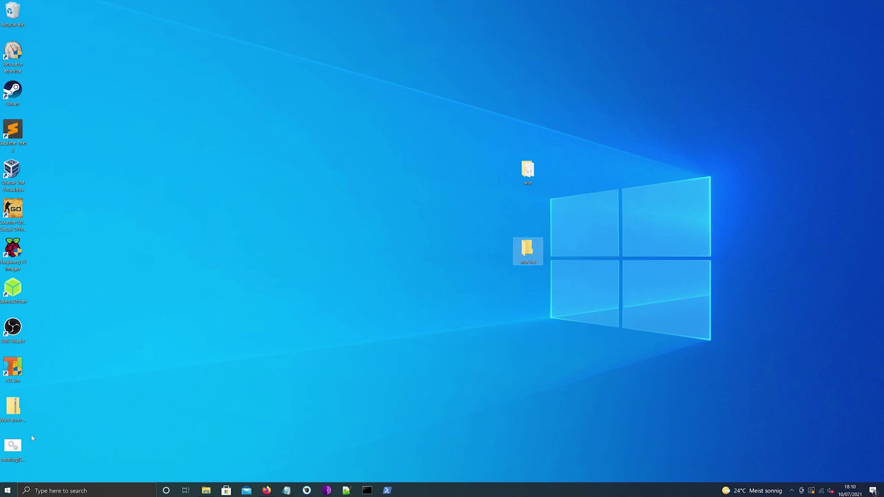
# Move the creatingISO script into wor iso and run it as administrator, bypassing SmartScreen
pyautogui.moveTo(13, 445); pyautogui.dragTo(528, 249)
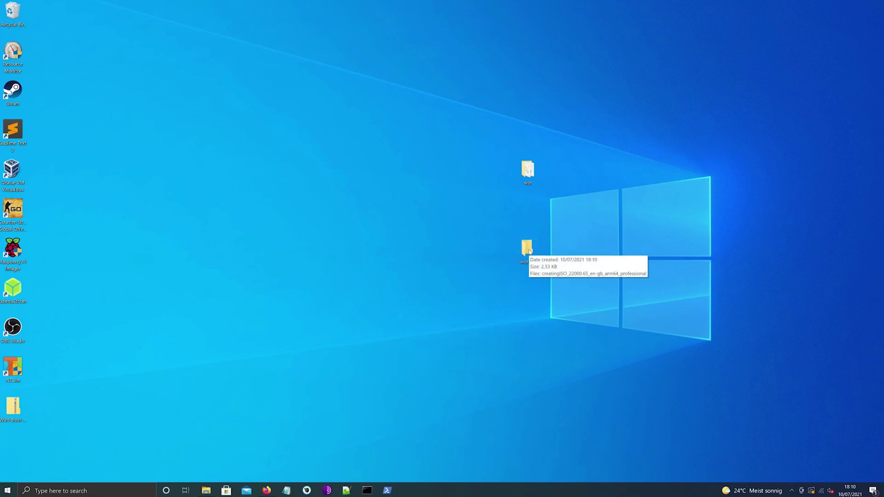
pyautogui.doubleClick(527, 249)
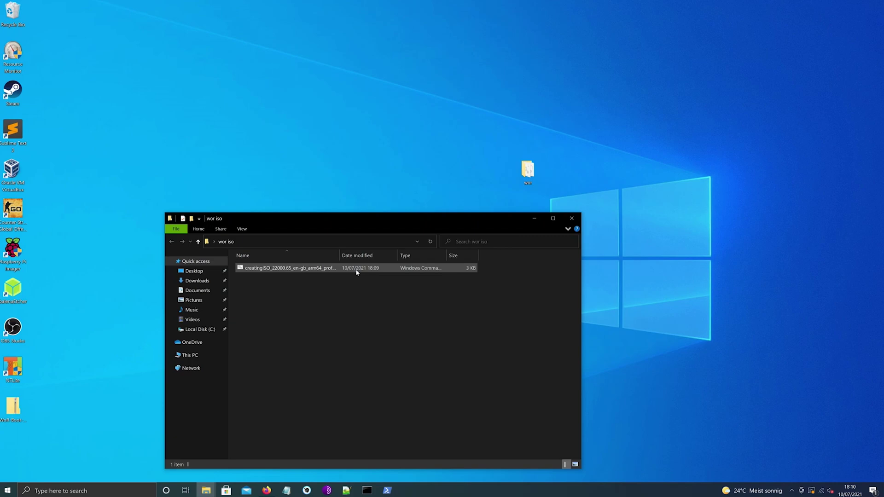
pyautogui.doubleClick(355, 269)
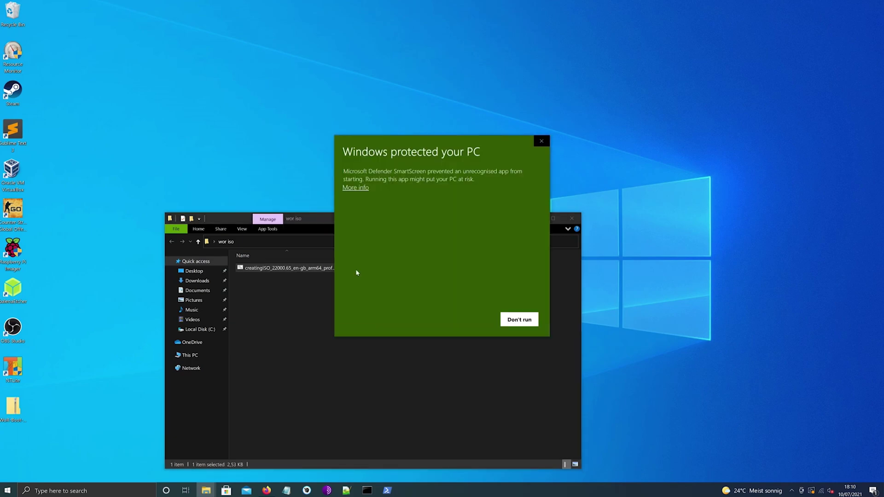
pyautogui.click(357, 188)
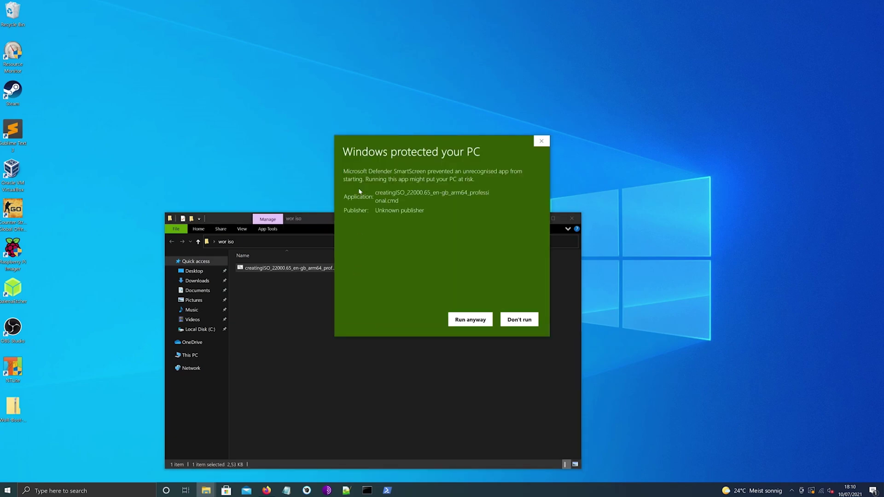
pyautogui.click(456, 318)
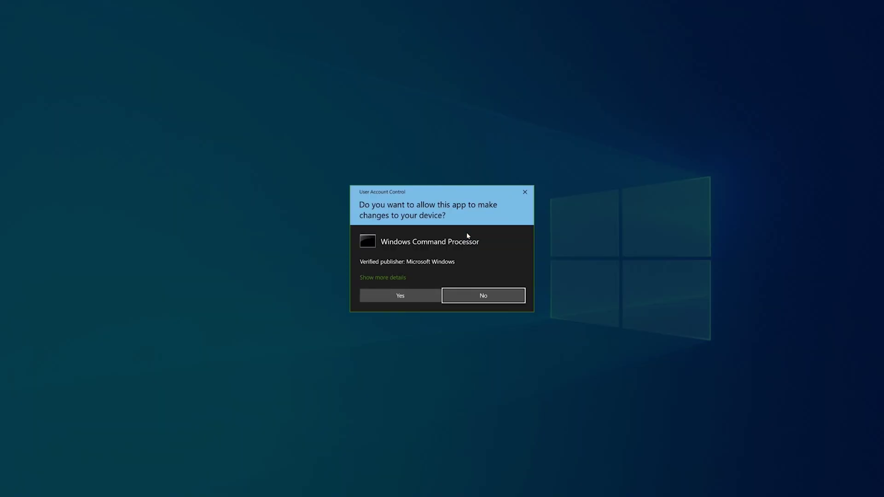
pyautogui.click(424, 291)
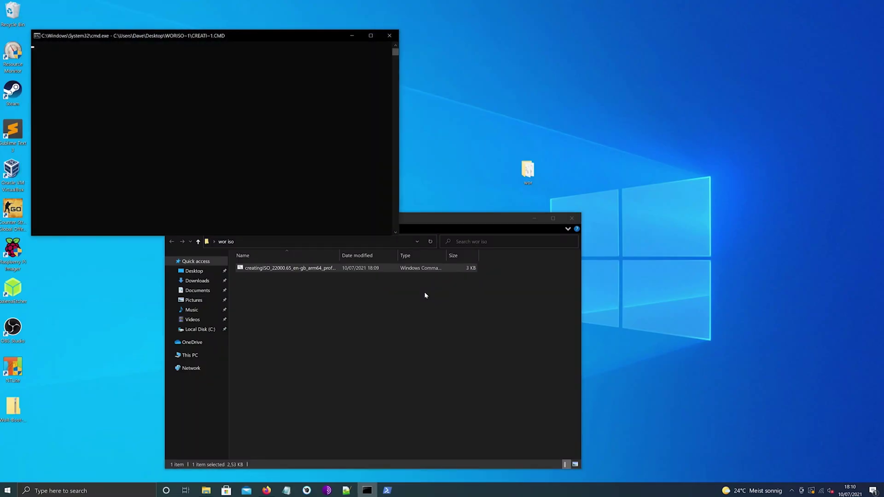
pyautogui.click(532, 220)
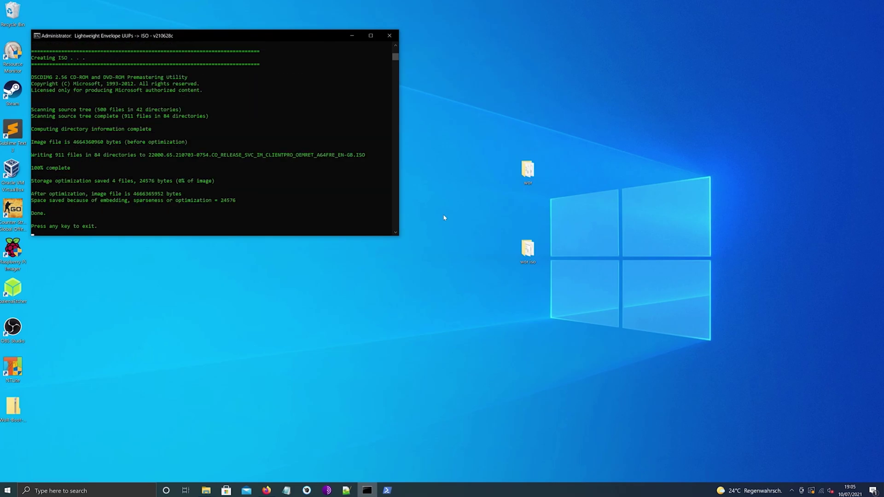
# After the console reports Done, close the Command Prompt window
pyautogui.click(444, 217)
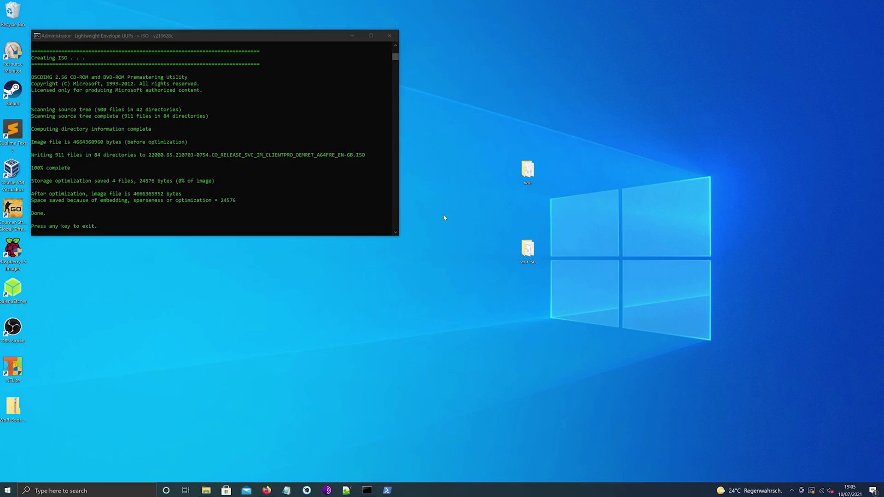
pyautogui.click(391, 214)
pyautogui.press('Return')
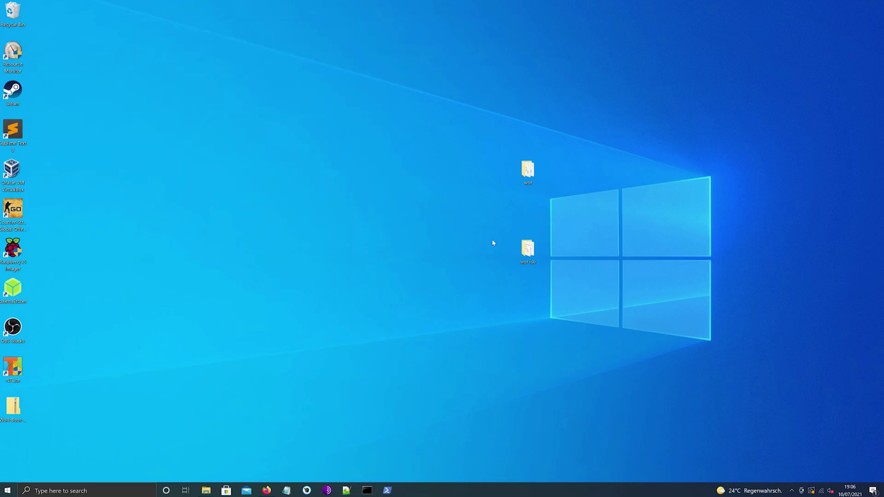
# Confirm the 22000.65 ISO is in the wor iso folder
pyautogui.doubleClick(527, 249)
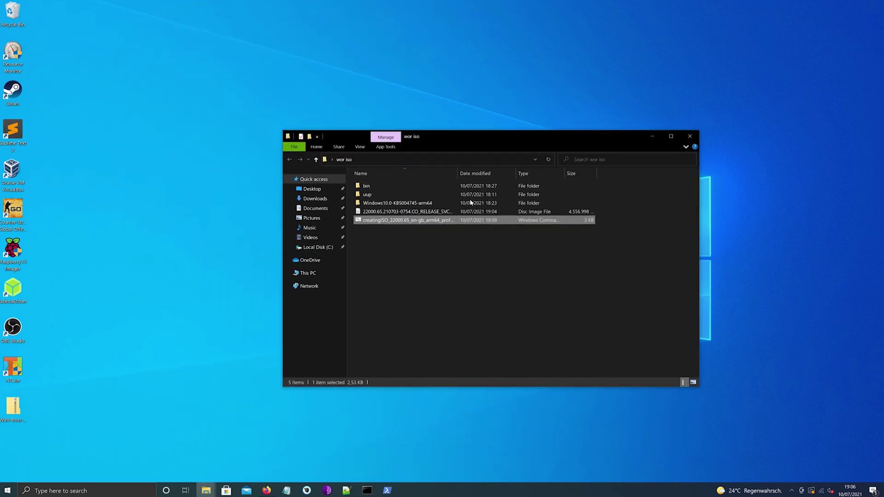
pyautogui.click(409, 212)
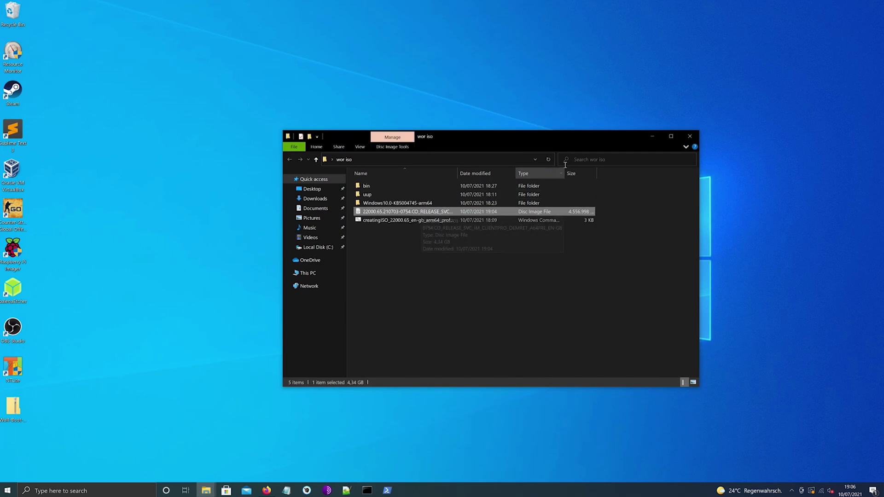
pyautogui.click(690, 136)
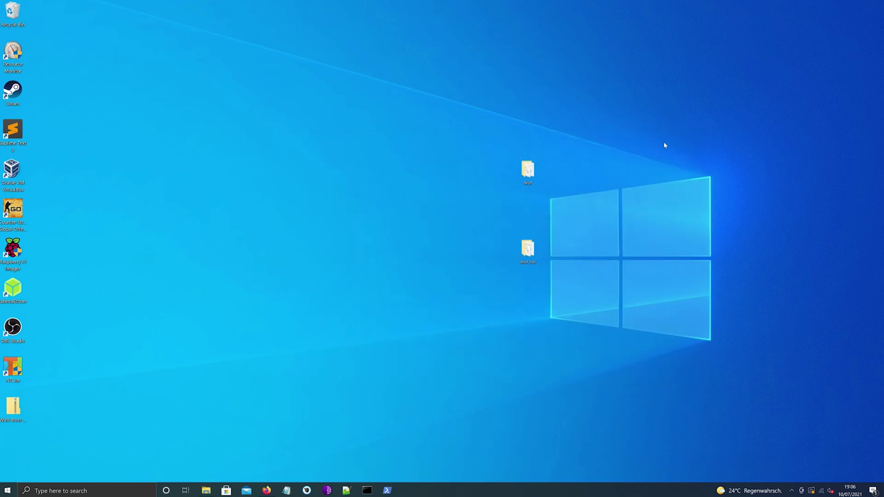
# Launch the WoR imager from the wor folder with administrator rights, bypassing SmartScreen
pyautogui.doubleClick(532, 183)
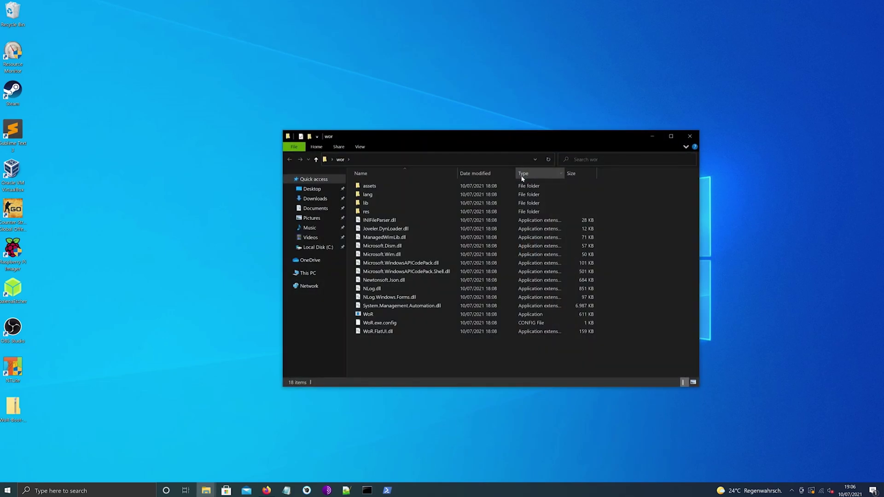
pyautogui.doubleClick(404, 317)
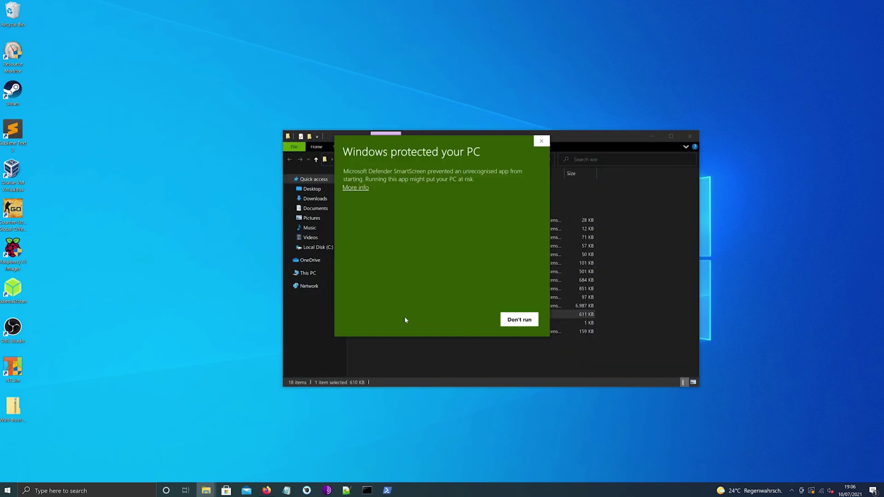
pyautogui.click(361, 188)
pyautogui.click(470, 319)
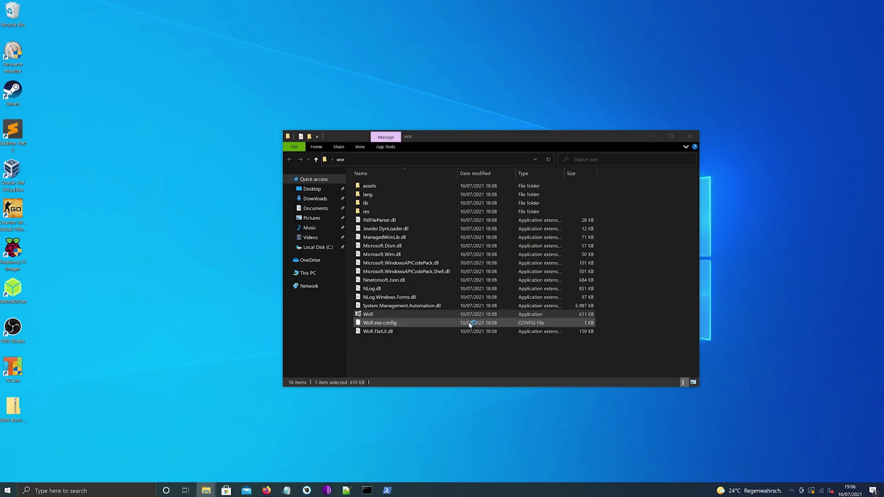
pyautogui.click(434, 302)
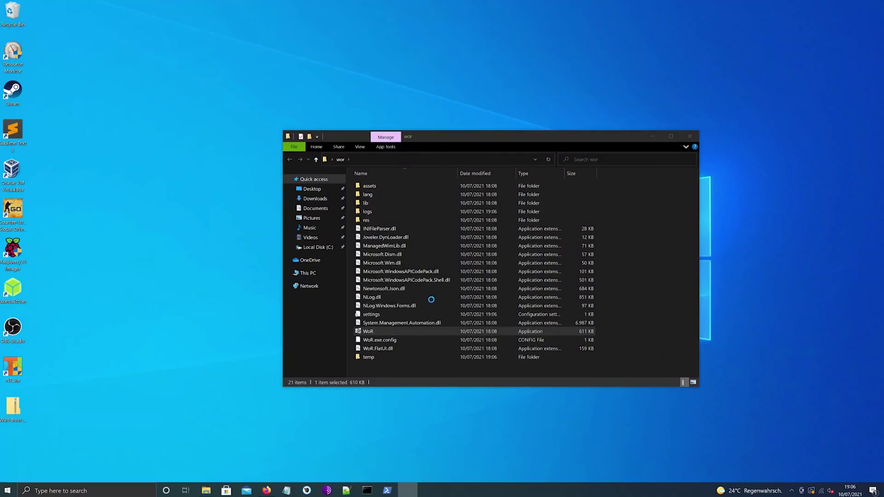
# Target the 29 GB card reader as a Raspberry Pi 4 / 400 and select the 22000.65 ISO
pyautogui.click(582, 334)
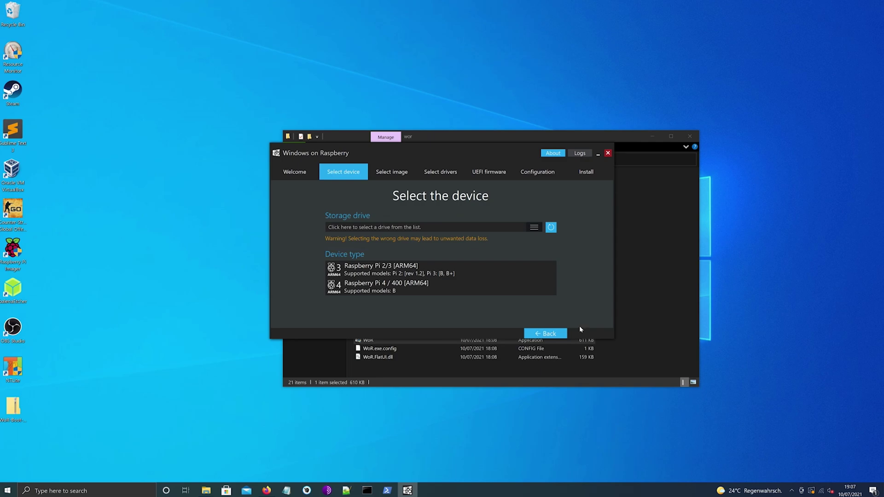
pyautogui.click(534, 228)
pyautogui.click(528, 237)
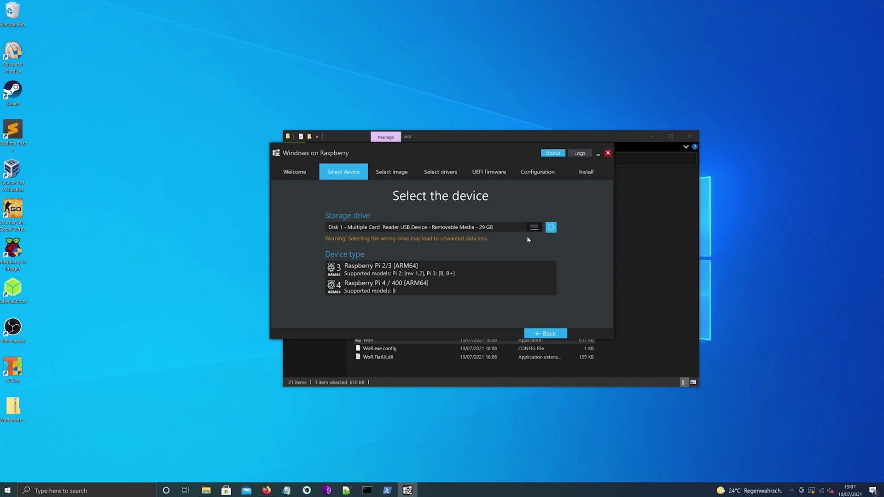
pyautogui.click(469, 290)
pyautogui.click(521, 286)
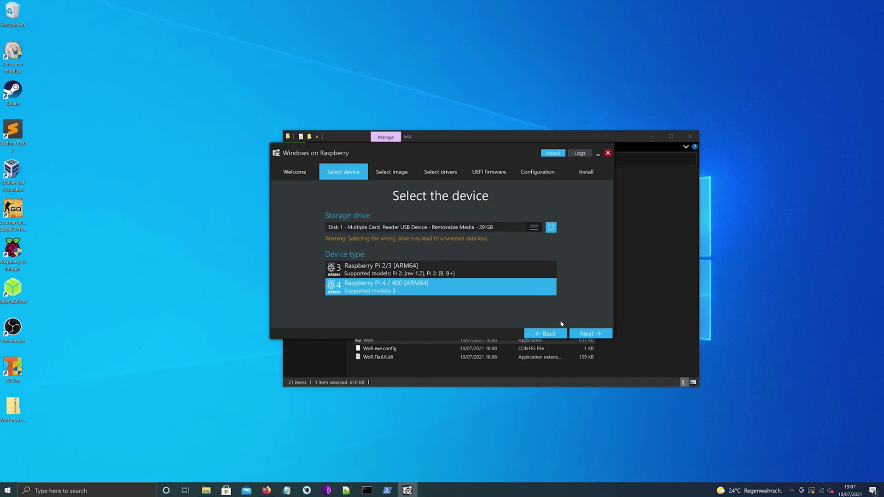
pyautogui.click(586, 333)
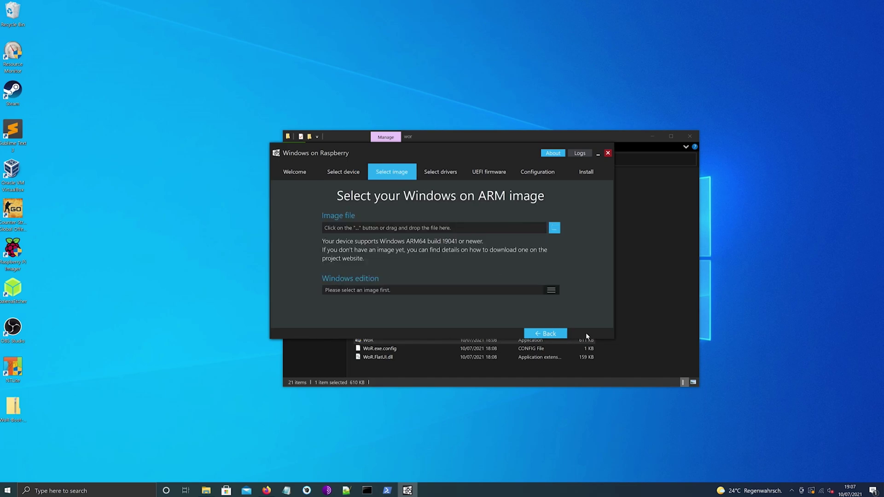
pyautogui.click(555, 228)
pyautogui.doubleClick(500, 229)
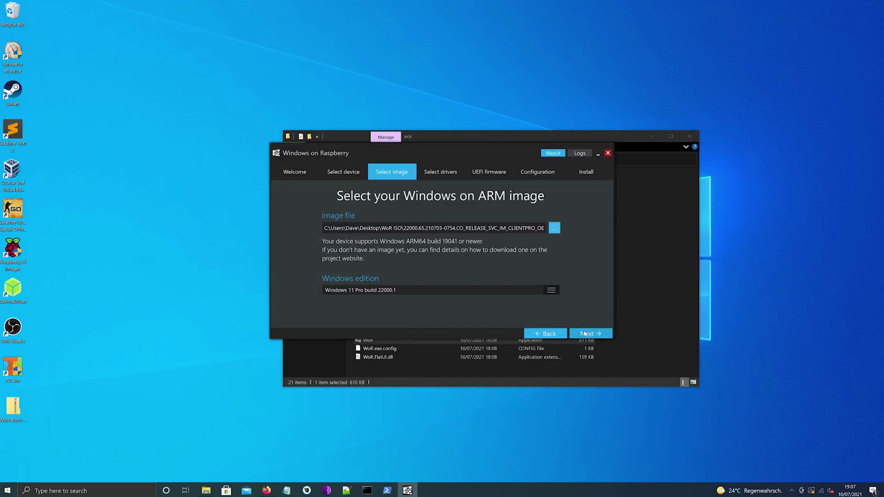
# Use the latest server drivers and UEFI firmware, then start the installation
pyautogui.click(585, 334)
pyautogui.click(449, 222)
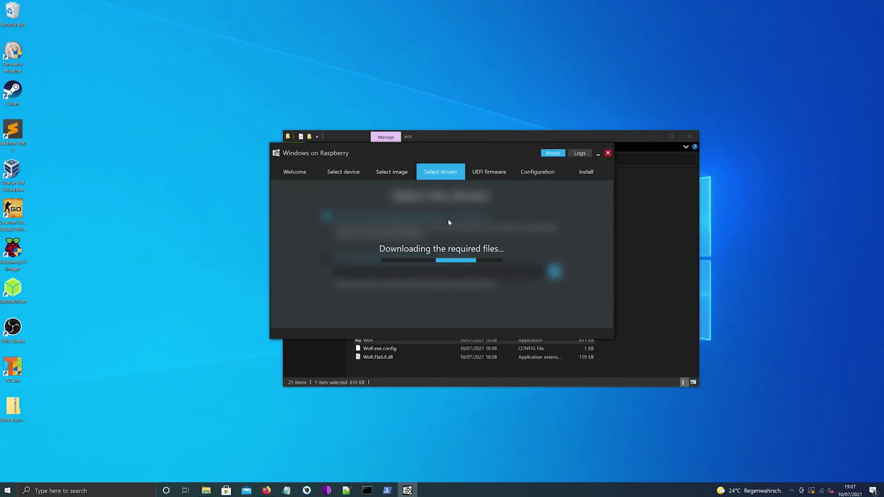
pyautogui.click(535, 317)
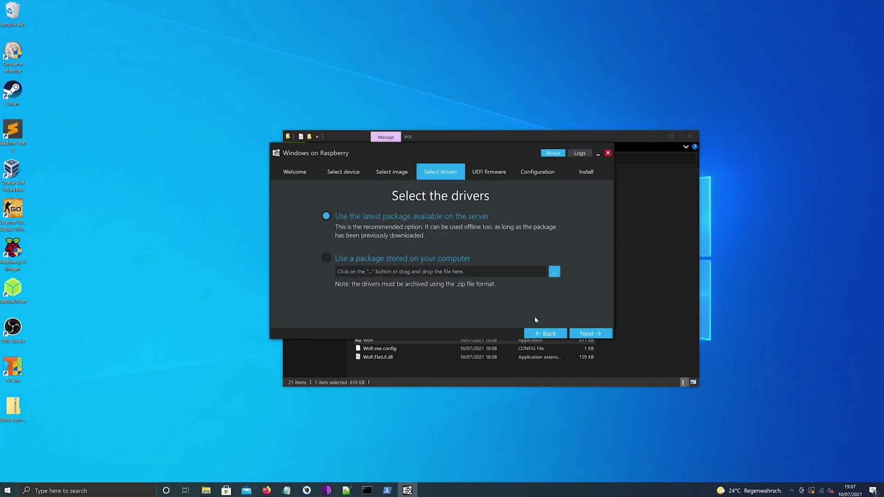
pyautogui.click(575, 334)
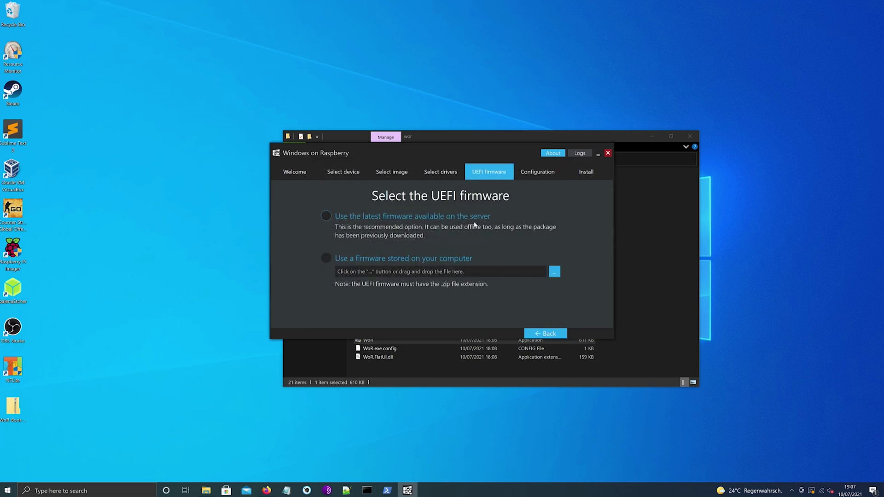
pyautogui.click(474, 225)
pyautogui.click(586, 332)
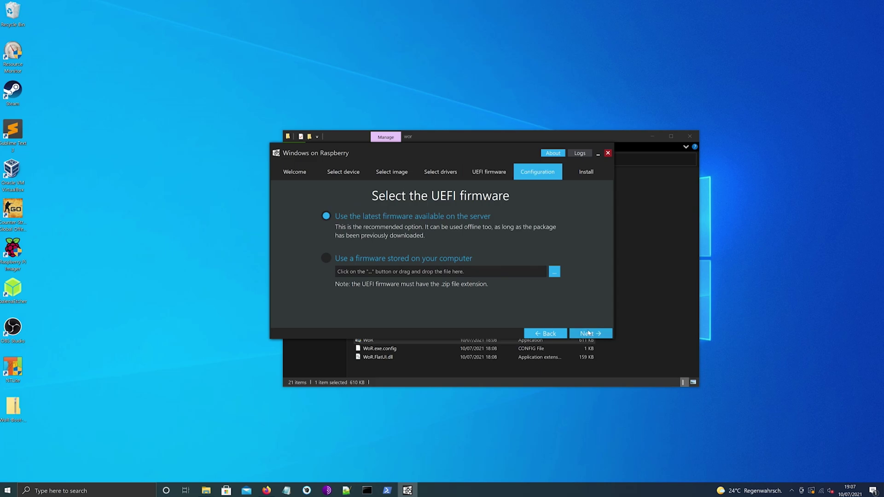
pyautogui.click(589, 333)
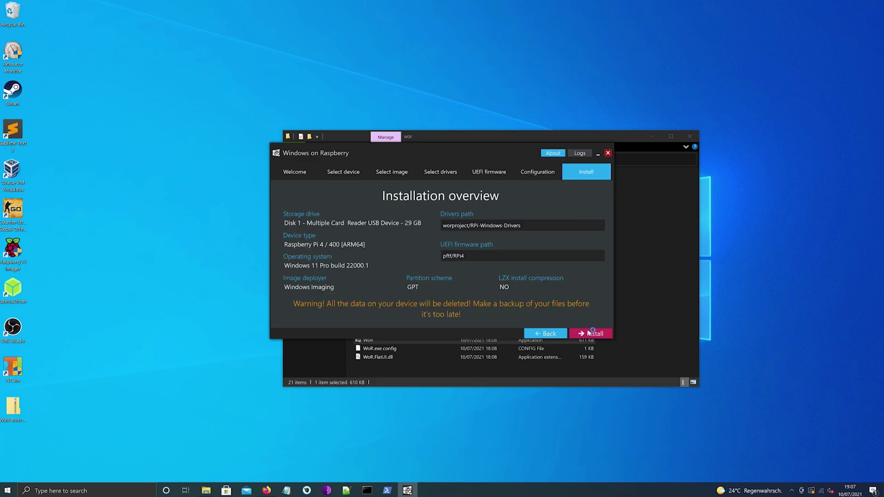
pyautogui.click(589, 332)
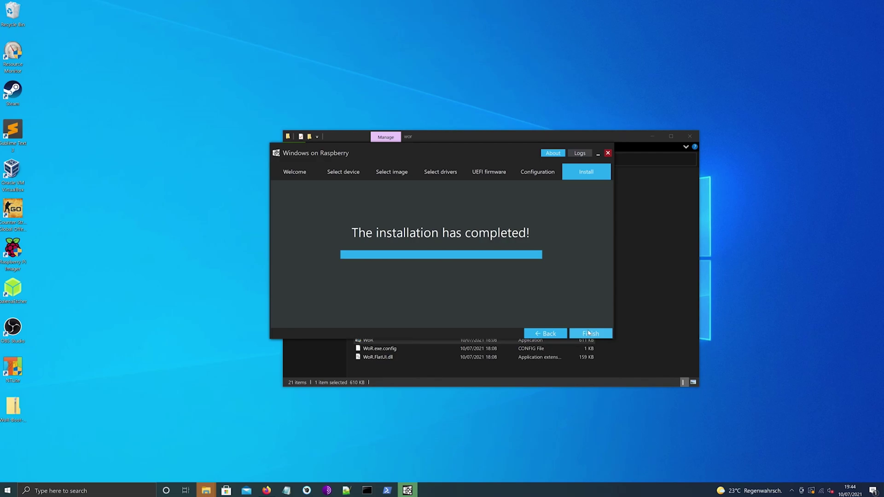
# Finish the imager, dismiss the format-disk prompt, inspect Windows (X:), and minimize Explorer
pyautogui.click(589, 332)
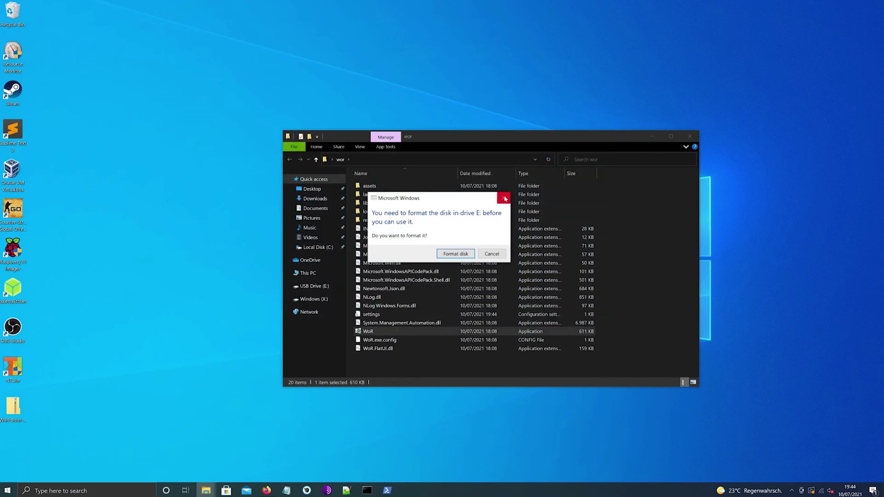
pyautogui.click(505, 199)
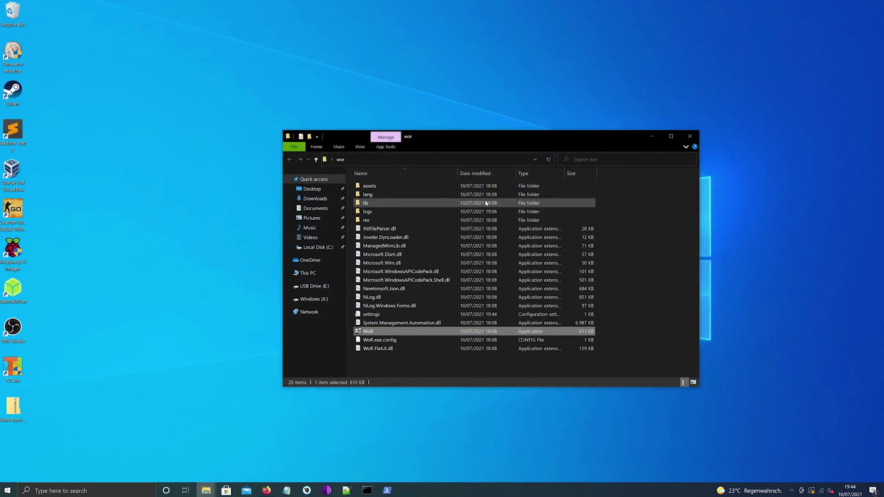
pyautogui.click(336, 299)
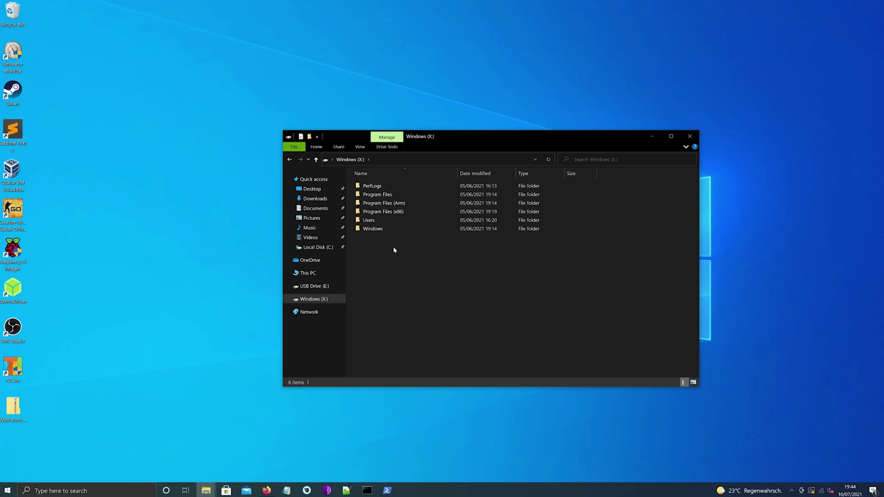
pyautogui.click(649, 138)
# Create a new desktop folder named mount
pyautogui.rightClick(626, 142)
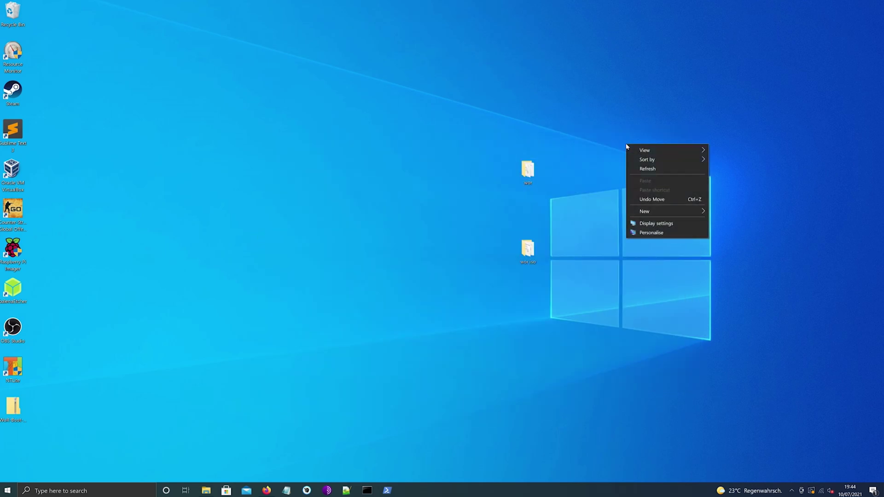
pyautogui.moveTo(644, 210)
pyautogui.click(719, 212)
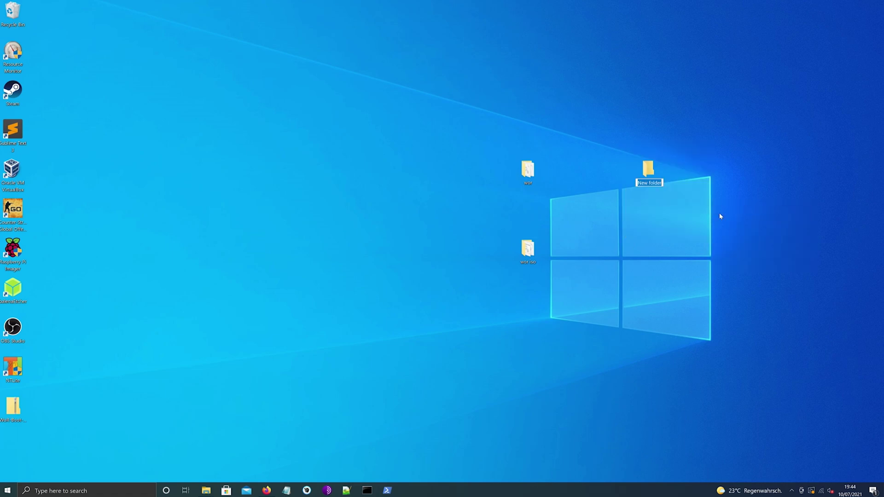
pyautogui.write('mount')
pyautogui.press('Return')
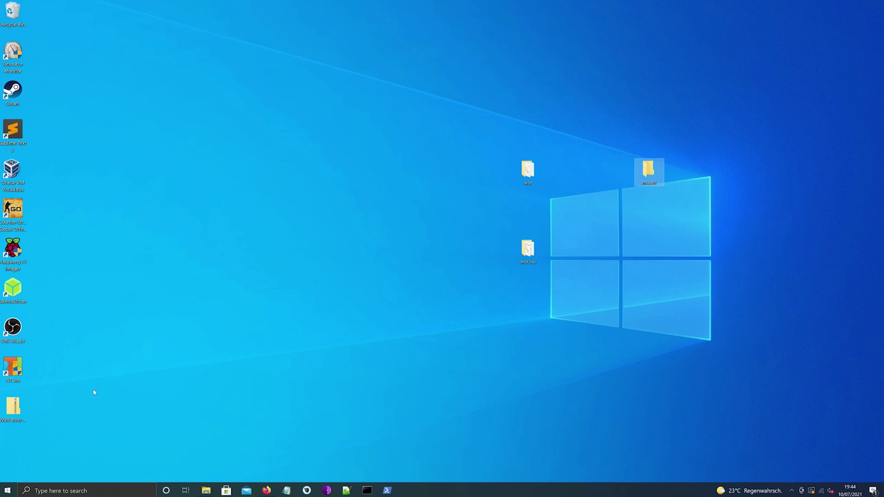
# Copy NLog.dll, WoR-Boot-Mounter and its exe.config from the zip into mount, then launch WoR-Boot-Mounter
pyautogui.doubleClick(12, 406)
pyautogui.moveTo(533, 148); pyautogui.dragTo(426, 149)
pyautogui.moveTo(367, 284); pyautogui.dragTo(361, 202)
pyautogui.moveTo(355, 205); pyautogui.dragTo(650, 177)
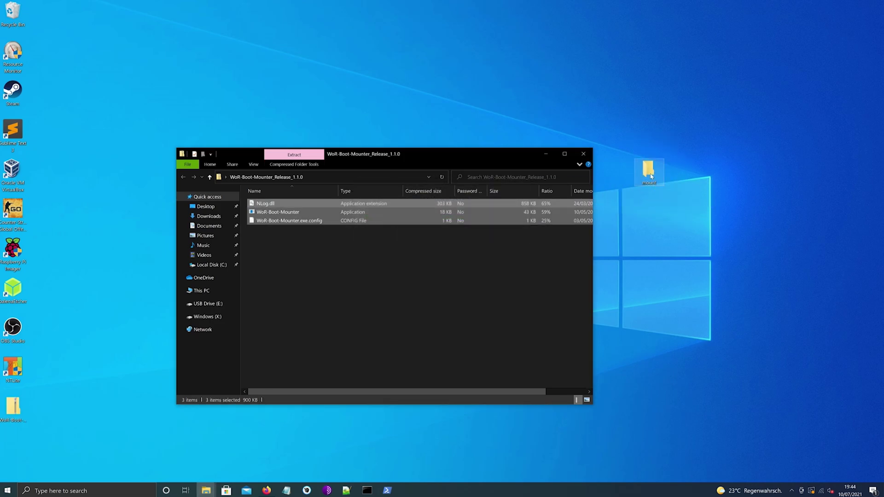
pyautogui.doubleClick(651, 176)
pyautogui.doubleClick(316, 223)
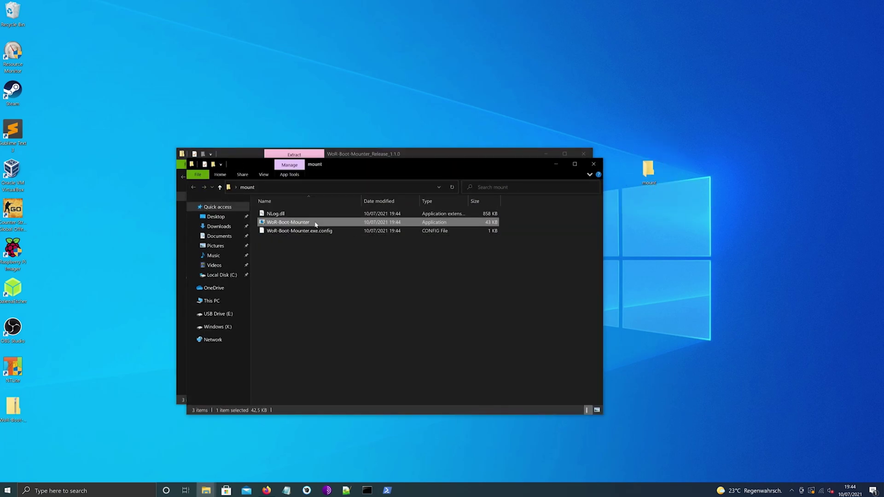
# Run the blocked mounter anyway and mount Disk 1's boot partition as O:
pyautogui.click(355, 188)
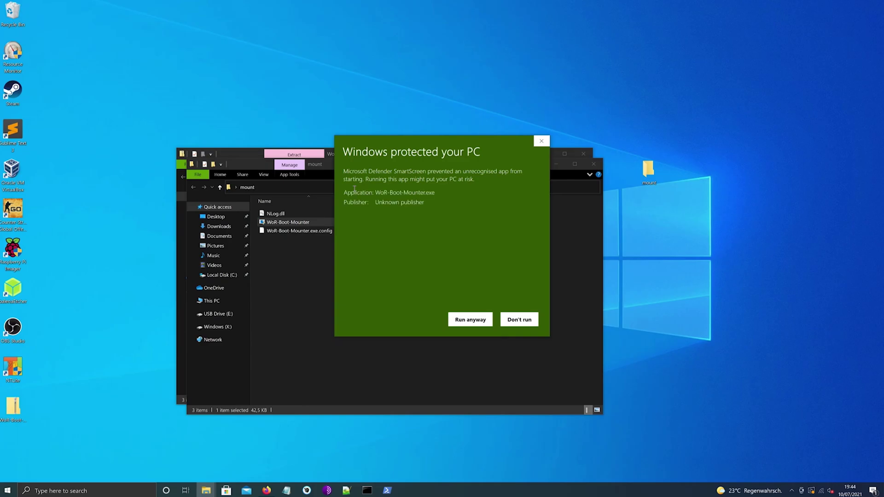
pyautogui.click(469, 319)
pyautogui.click(431, 305)
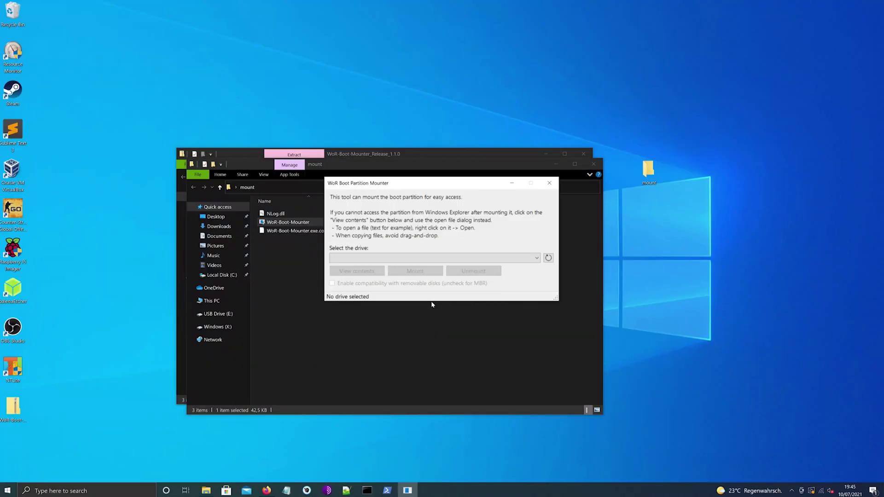
pyautogui.click(425, 257)
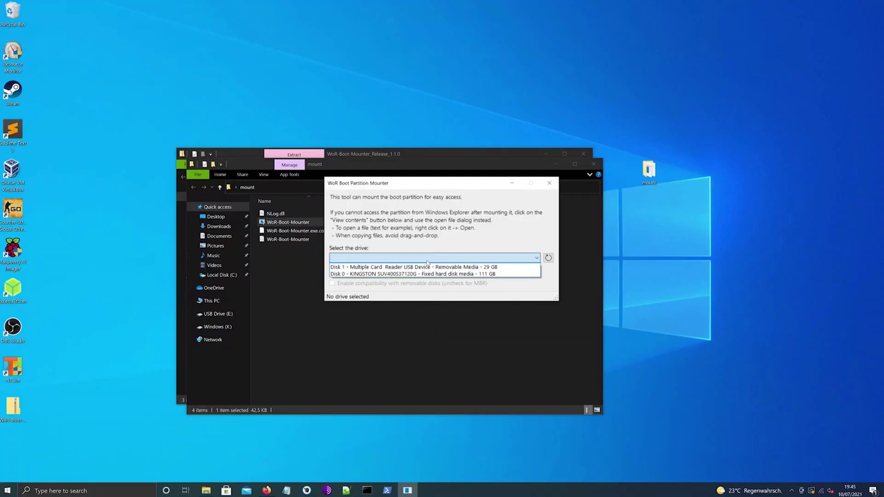
pyautogui.click(431, 268)
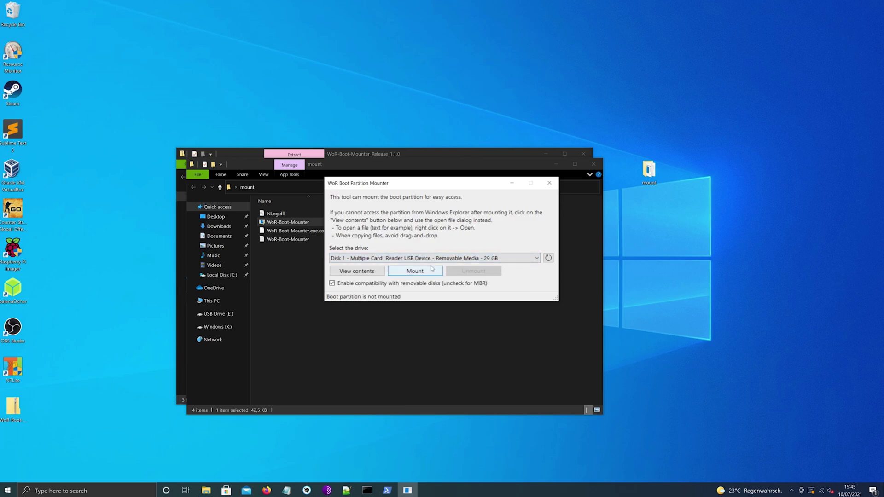
pyautogui.click(414, 271)
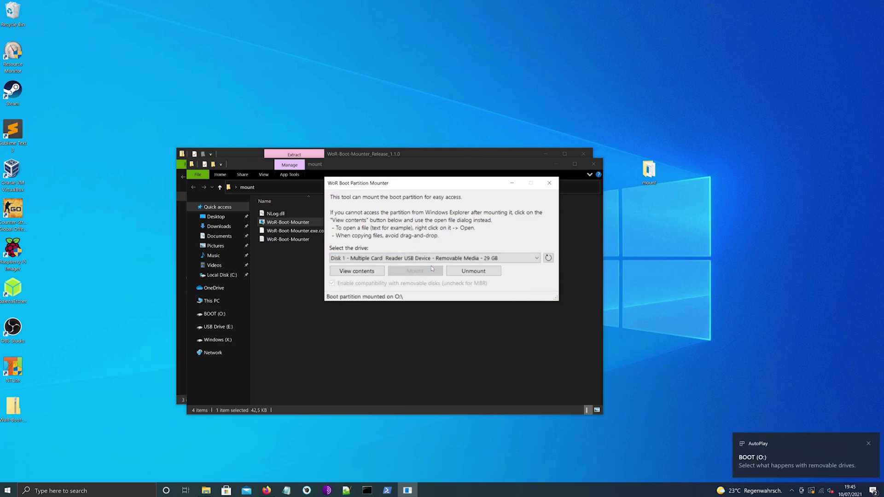
# Browse the mounted BOOT drive, select config, and return to Firefox
pyautogui.click(369, 272)
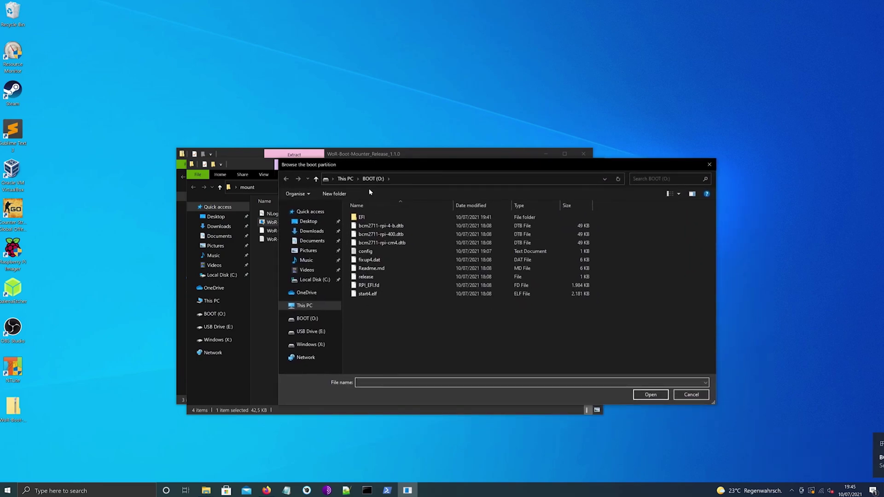
pyautogui.click(380, 254)
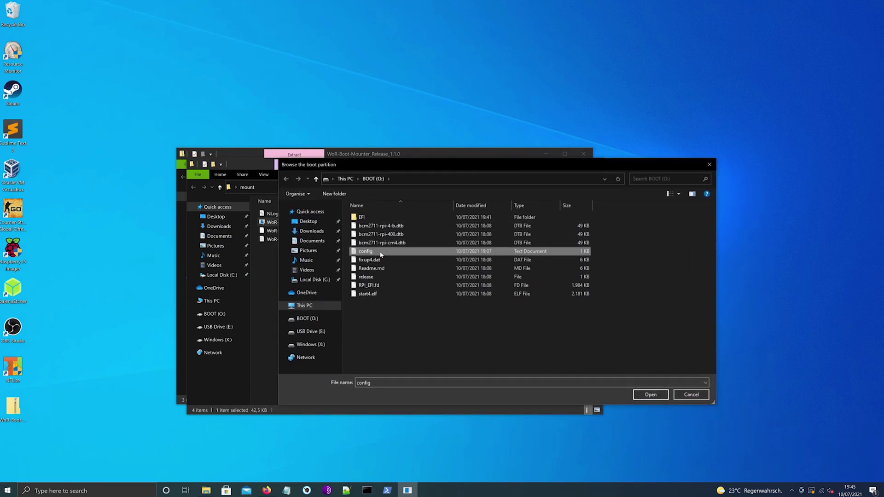
pyautogui.click(266, 490)
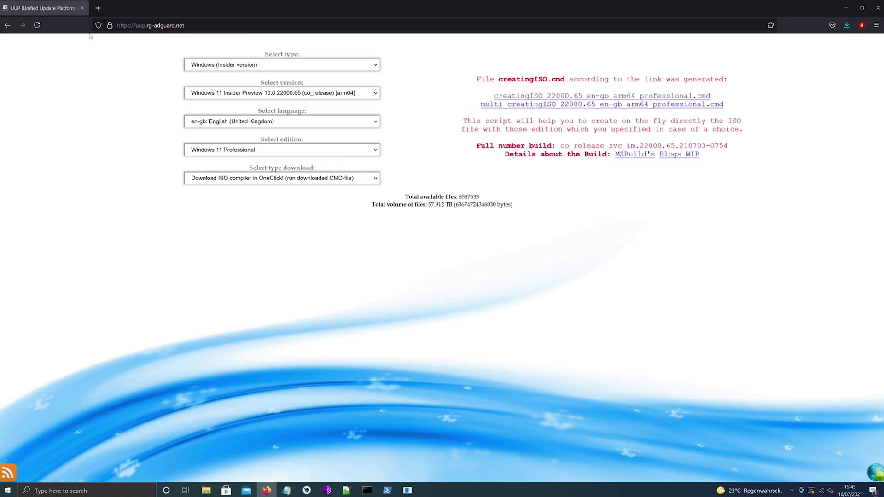
# Download the Notepad++ 8.1.1 installer from notepad-plus-plus.org
pyautogui.click(98, 8)
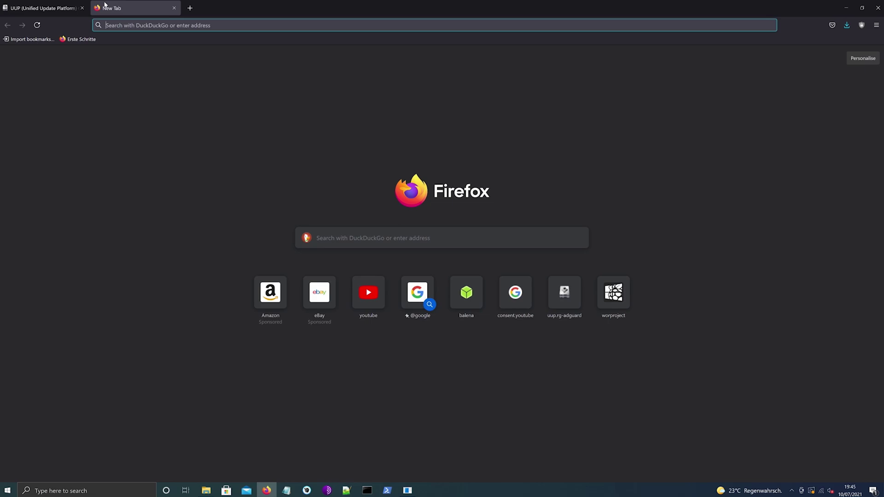
pyautogui.write('notepad-plus-plus.org')
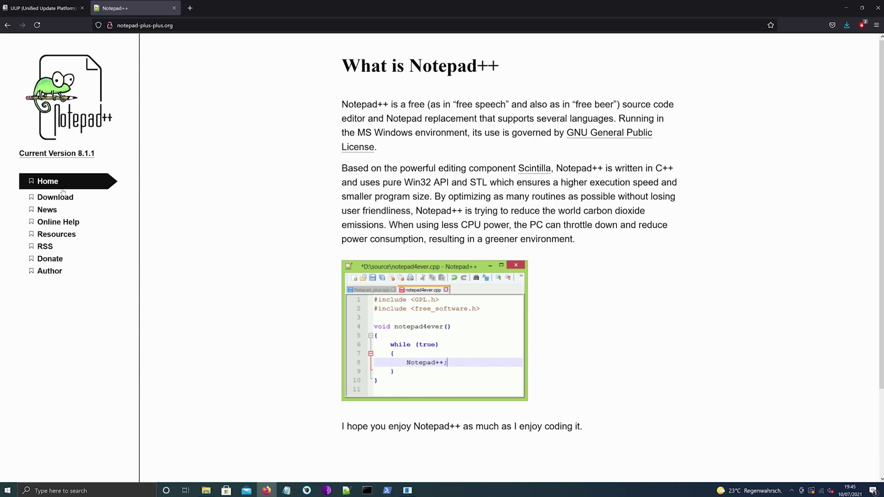
pyautogui.click(57, 197)
pyautogui.click(440, 106)
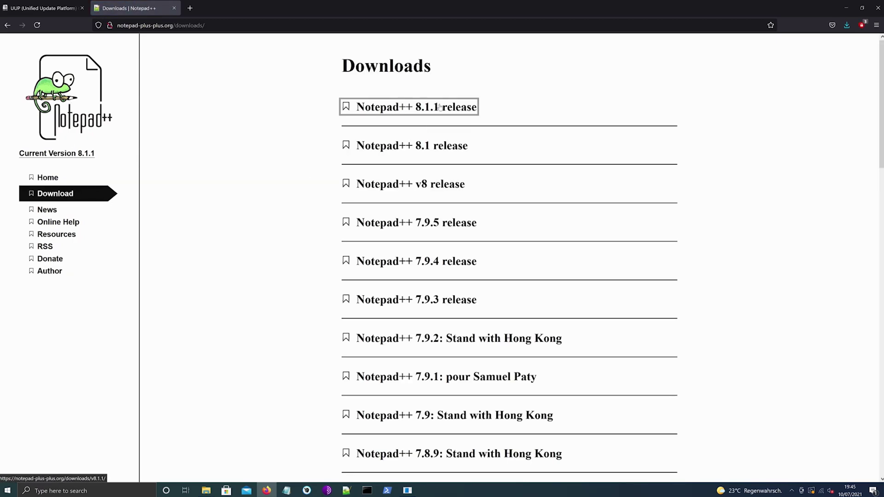
pyautogui.click(428, 276)
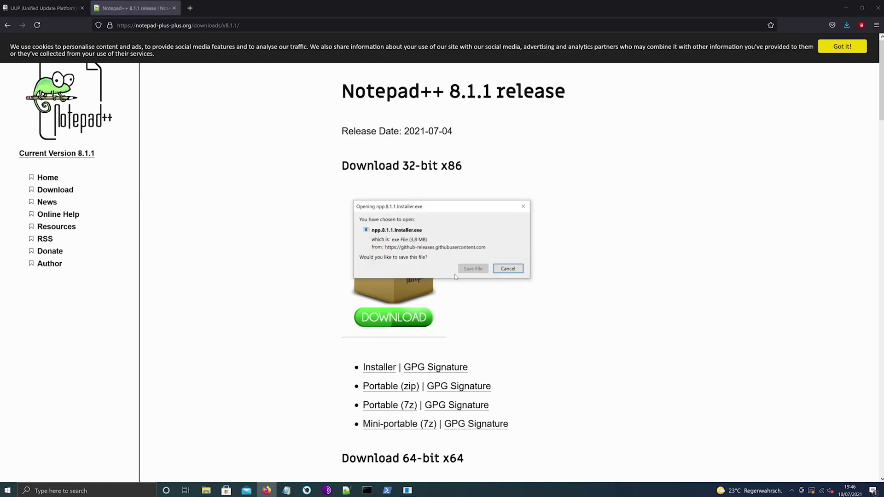
pyautogui.click(463, 271)
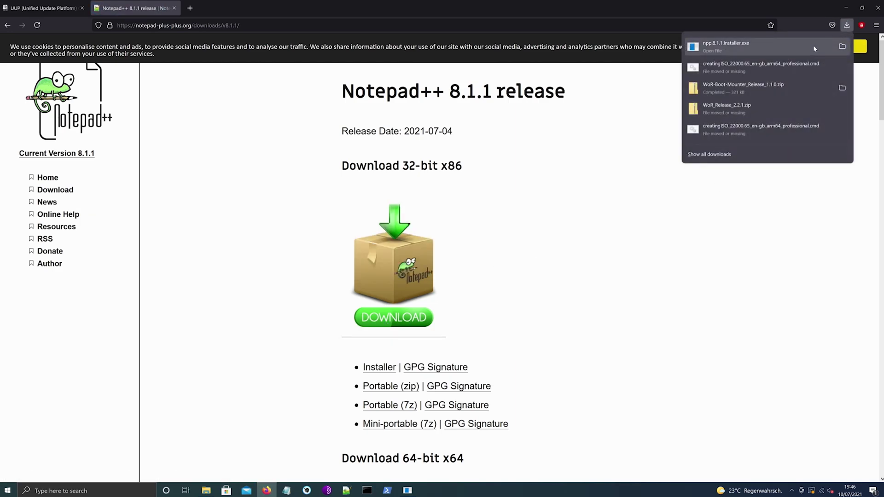
# Install Notepad++ in English with the default licence, location and components
pyautogui.click(813, 45)
pyautogui.click(379, 302)
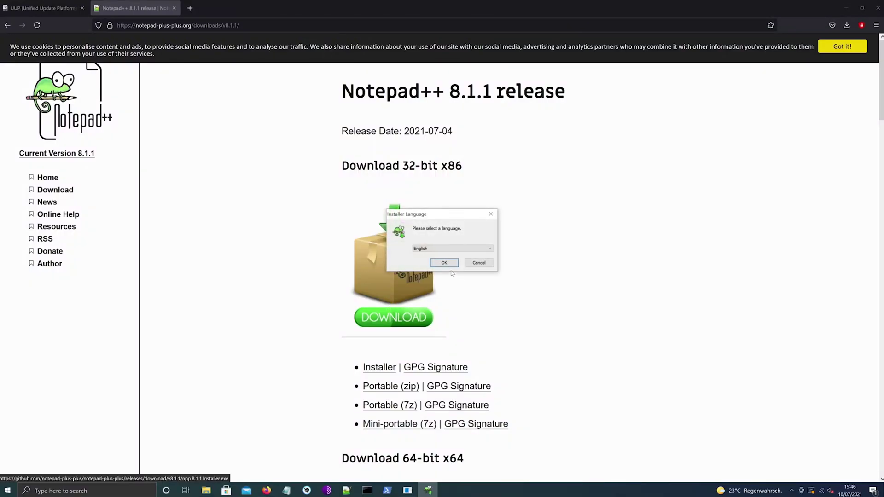
pyautogui.click(452, 271)
pyautogui.click(481, 310)
pyautogui.click(481, 310)
pyautogui.click(481, 310)
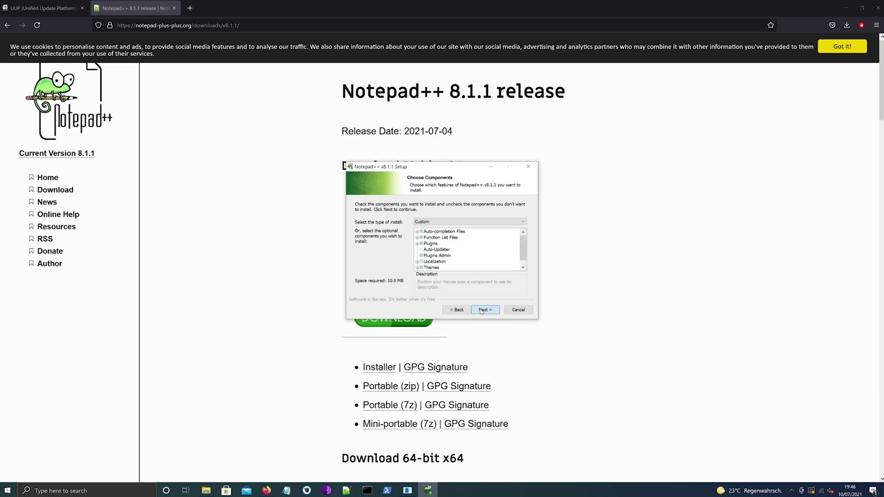
pyautogui.click(482, 310)
pyautogui.click(481, 310)
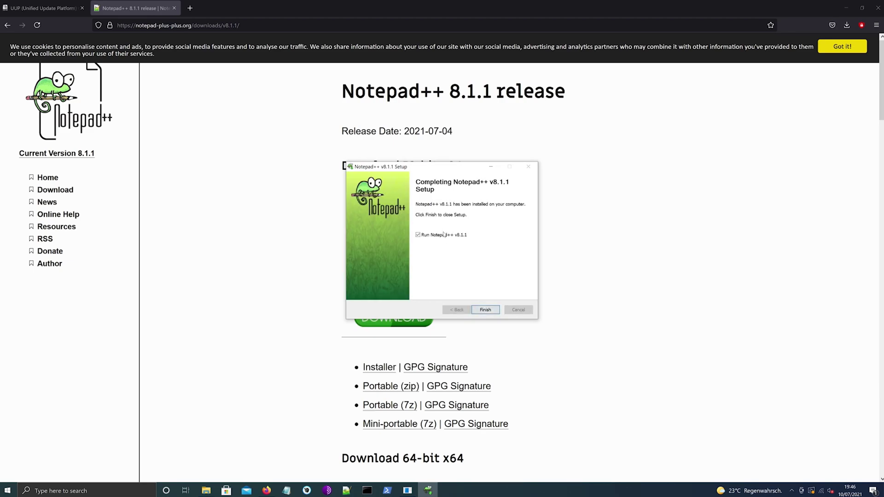
pyautogui.click(485, 310)
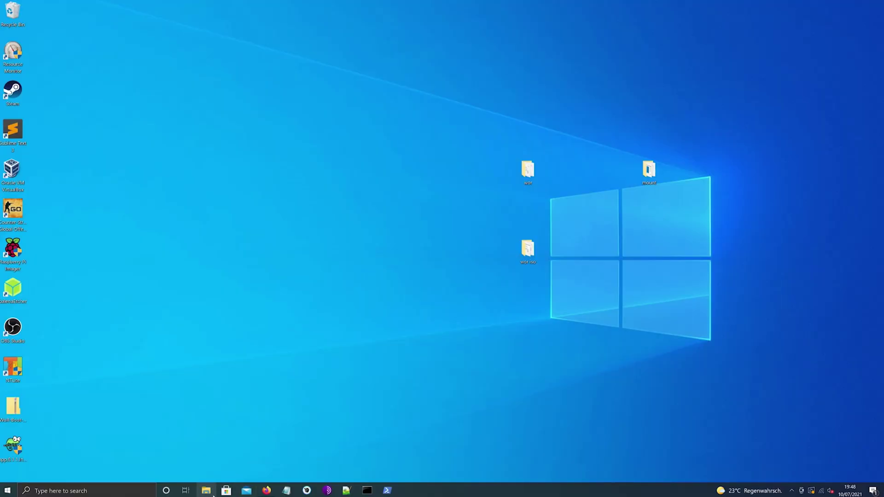
# Open config from the BOOT (O:) drive with Edit with Notepad++
pyautogui.click(206, 490)
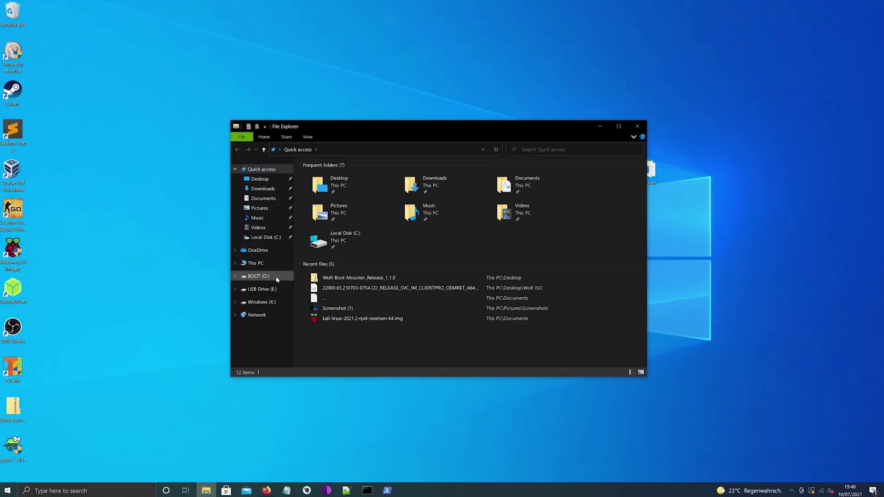
pyautogui.click(275, 276)
pyautogui.click(340, 212)
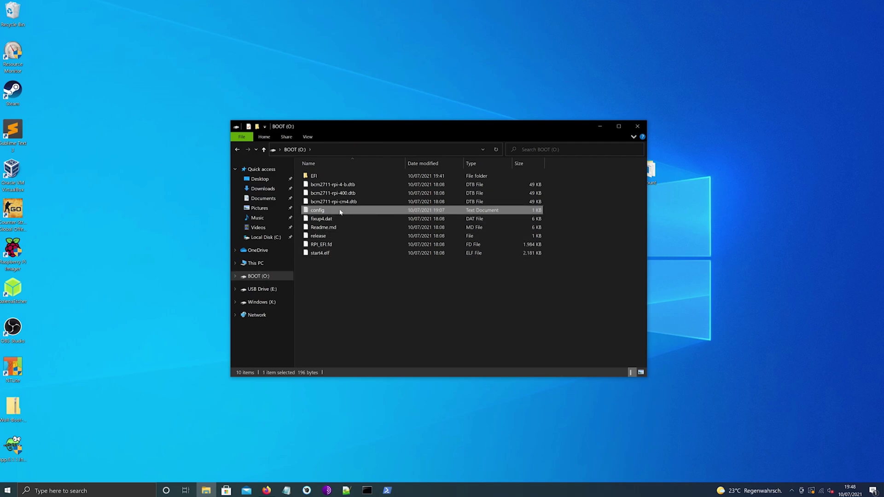
pyautogui.rightClick(340, 211)
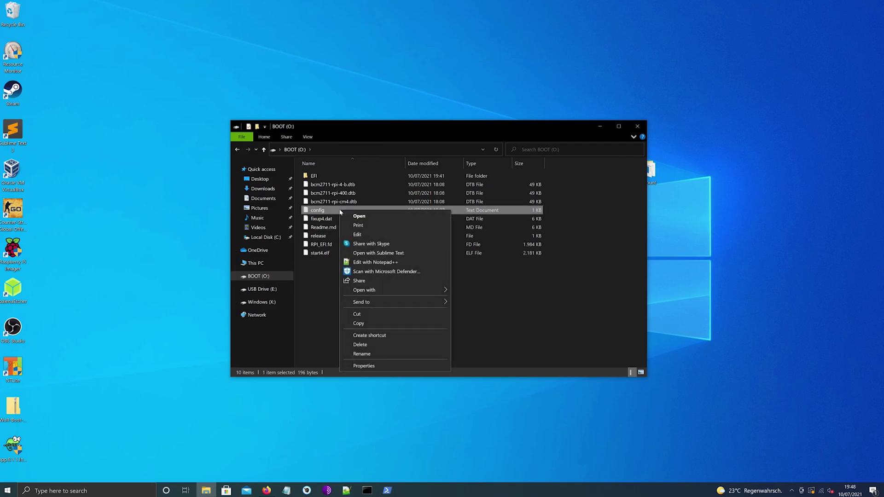
pyautogui.click(361, 262)
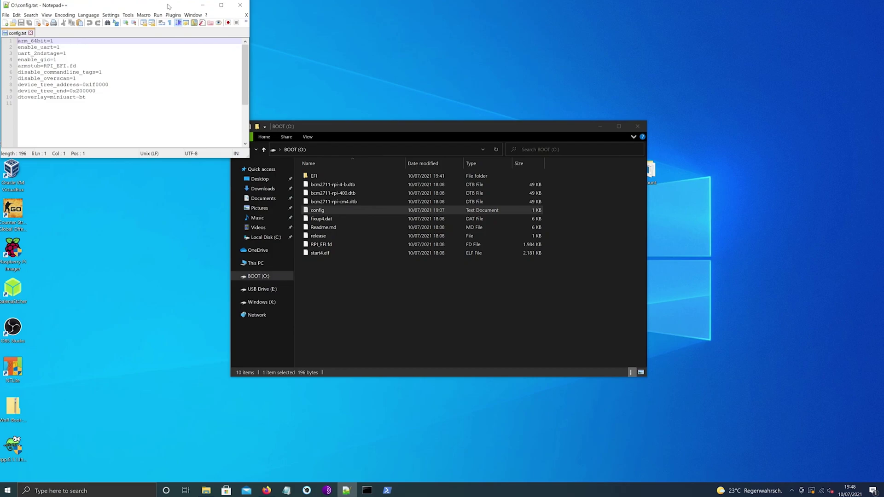
# Add over_voltage=6 and arm_freq=2000 lines after the existing config.txt settings
pyautogui.moveTo(168, 6); pyautogui.dragTo(425, 94)
pyautogui.moveTo(505, 245); pyautogui.dragTo(588, 313)
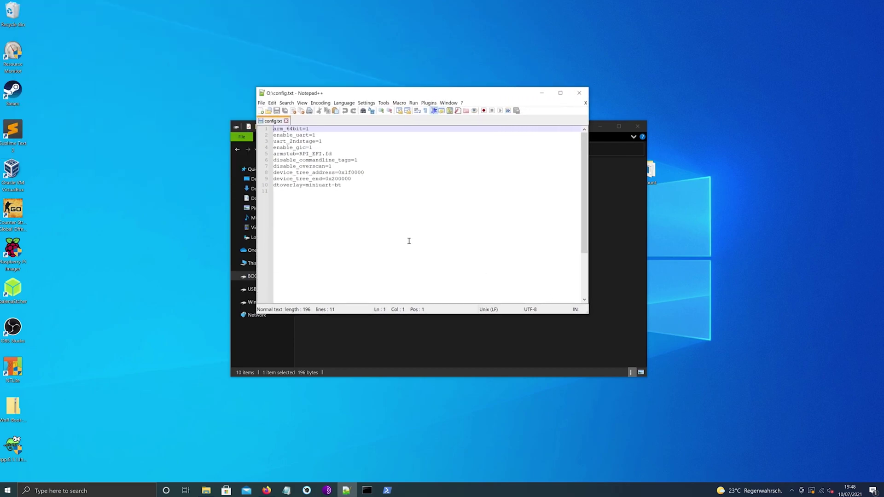
pyautogui.click(360, 190)
pyautogui.press('Return')
pyautogui.press('Return')
pyautogui.write('over')
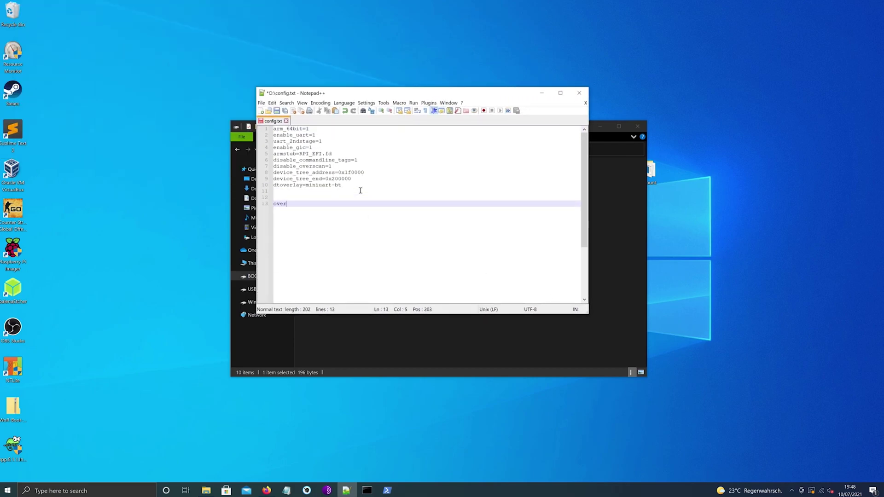
pyautogui.write('_voltage=')
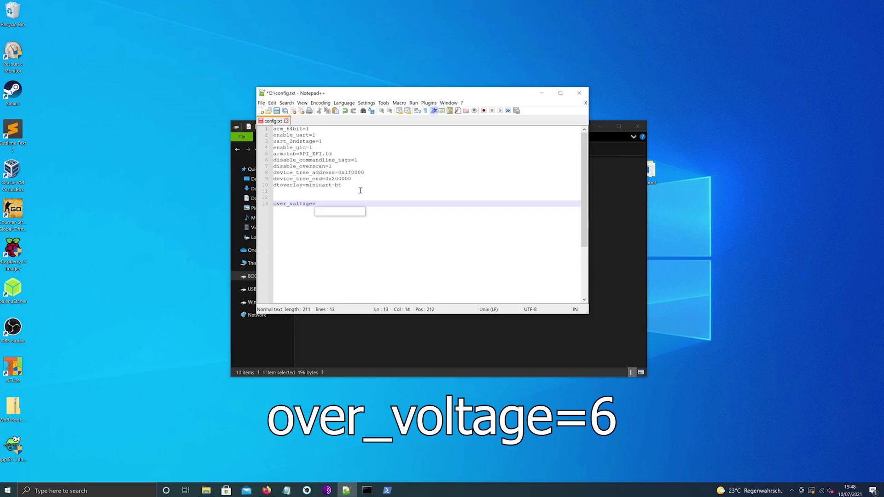
pyautogui.write('6')
pyautogui.press('Return')
pyautogui.write('arm_')
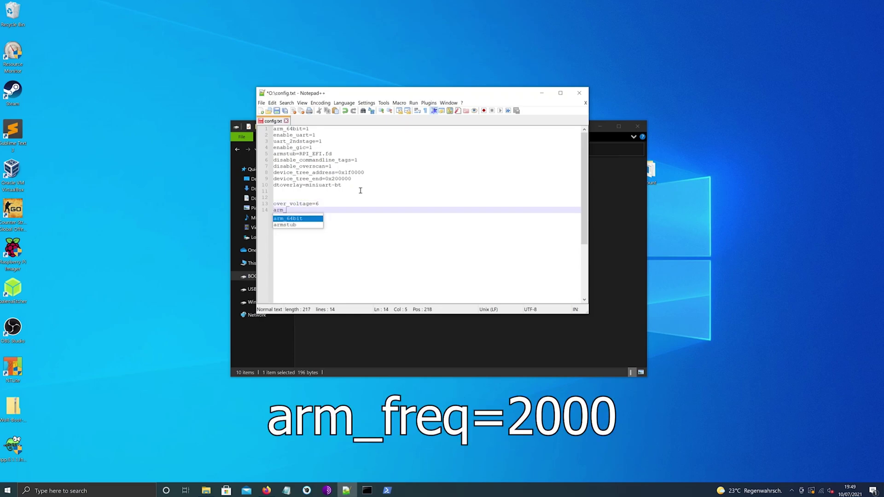
pyautogui.write('freq=2')
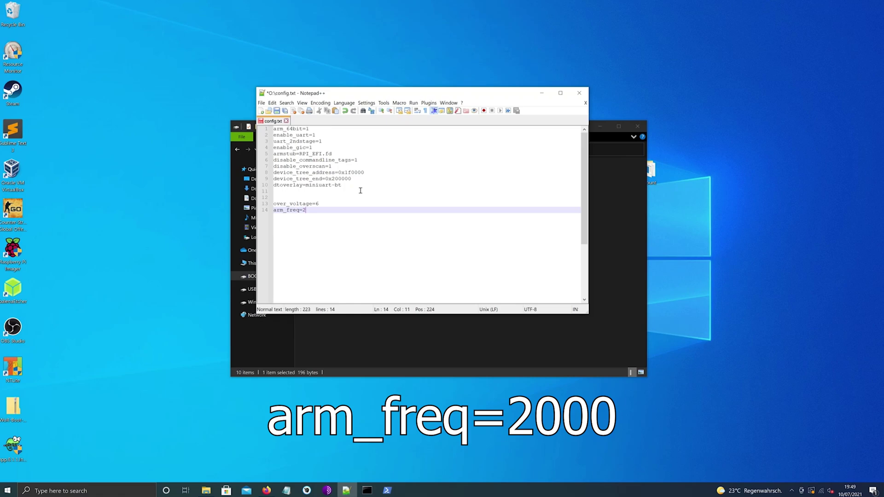
pyautogui.write('000')
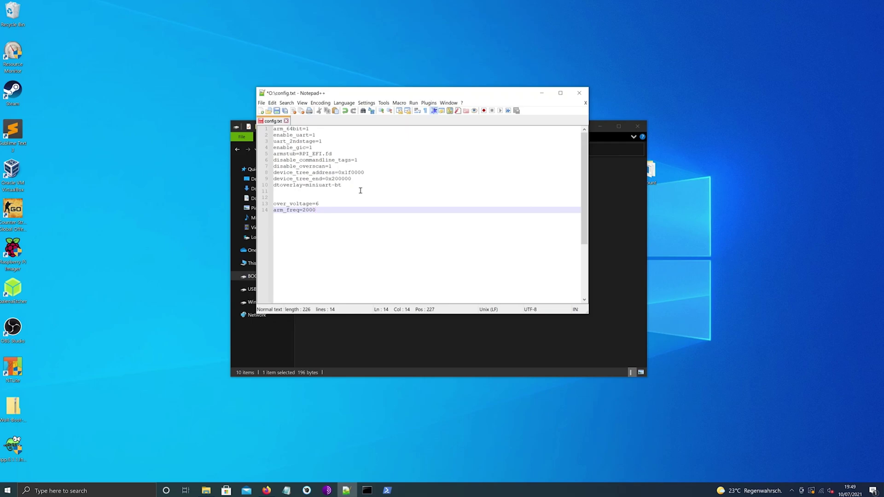
# Save config.txt and close Notepad++
pyautogui.click(262, 103)
pyautogui.click(276, 157)
pyautogui.click(577, 93)
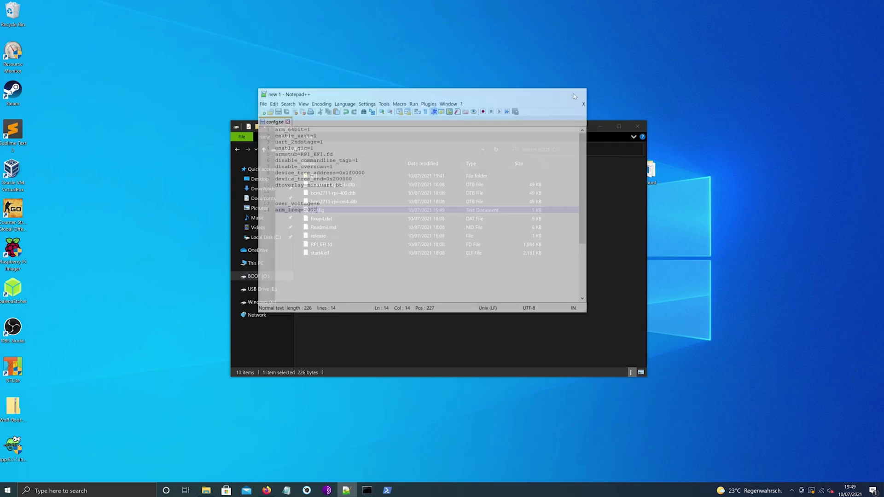
# Open the Windows (X:) drive, then safely eject it
pyautogui.click(276, 302)
pyautogui.rightClick(275, 302)
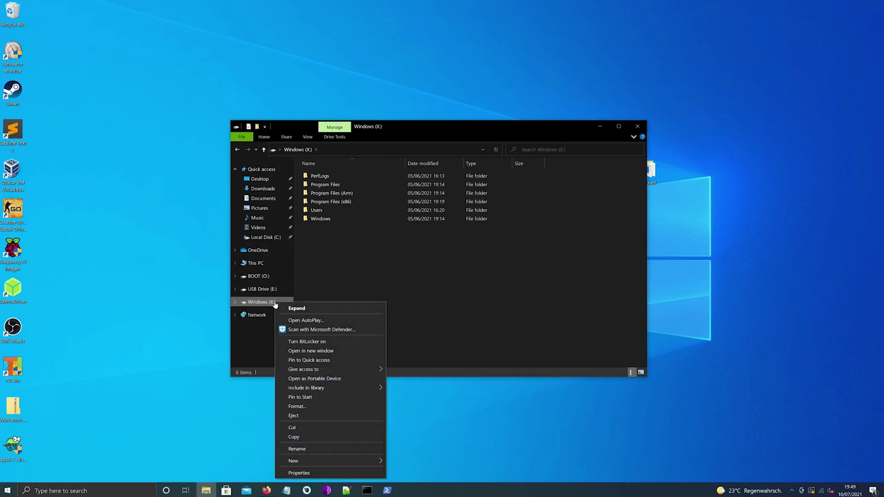
pyautogui.click(298, 410)
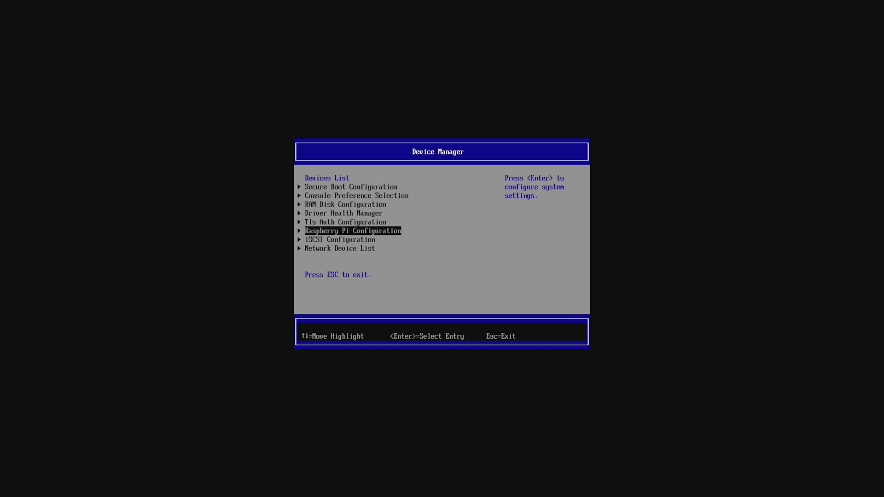
# In Raspberry Pi Configuration's Display page, enable Virtual 720p and turn off native resolution
pyautogui.press('Return')
pyautogui.press('Down')
pyautogui.press('Return')
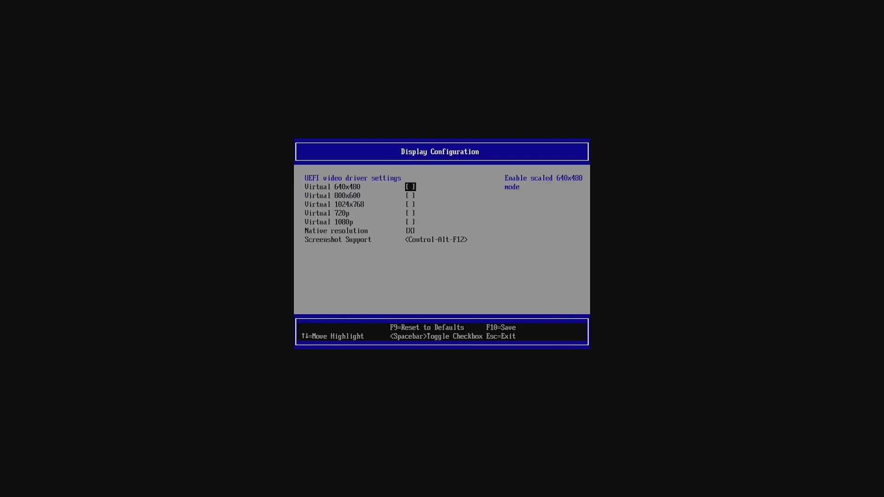
pyautogui.press('Down')
pyautogui.press('Down')
pyautogui.press('Down')
pyautogui.press('space')
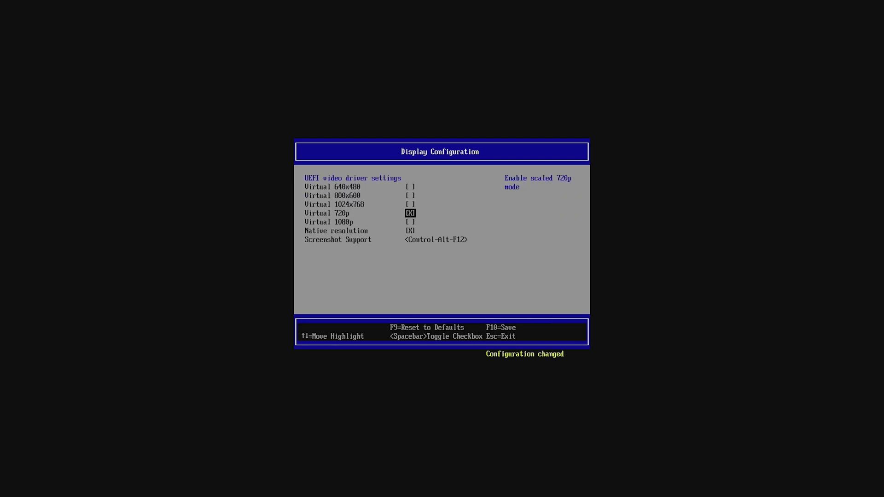
pyautogui.press('Down')
pyautogui.press('Down')
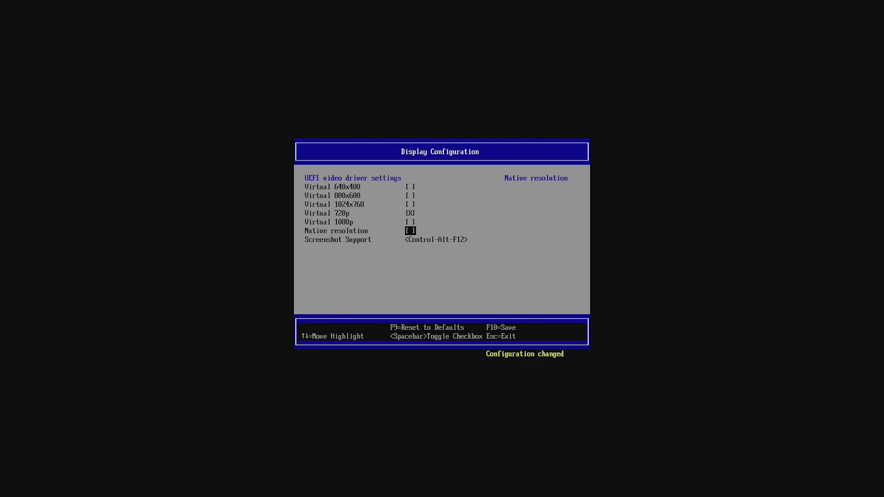
pyautogui.press('Escape')
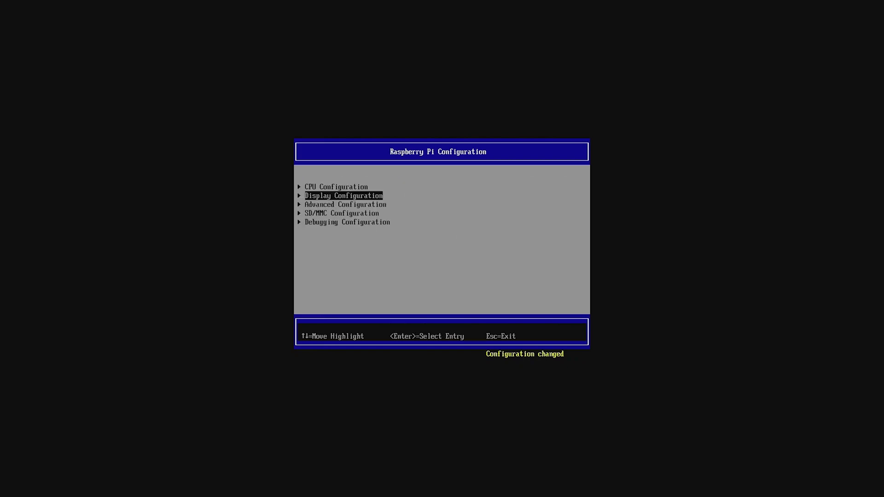
# Set Limit RAM to 3 GB to Disabled in Advanced Configuration
pyautogui.press('Down')
pyautogui.press('Return')
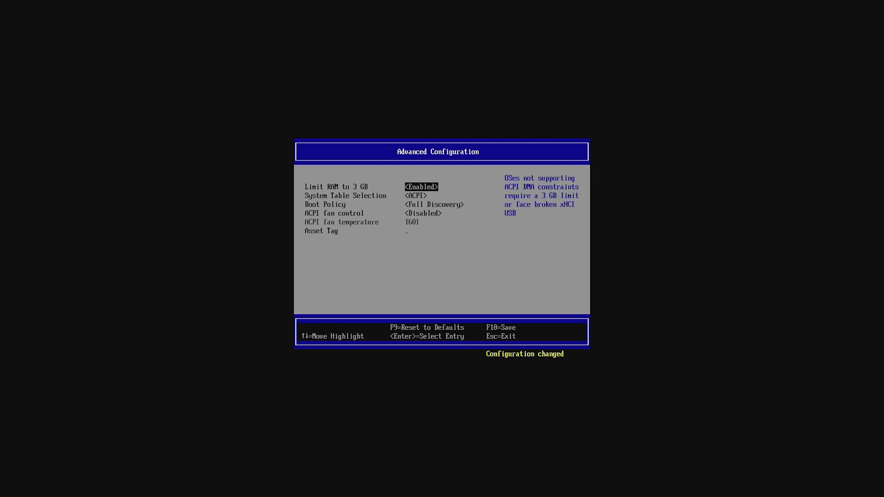
pyautogui.press('Return')
pyautogui.press('Up')
pyautogui.press('Return')
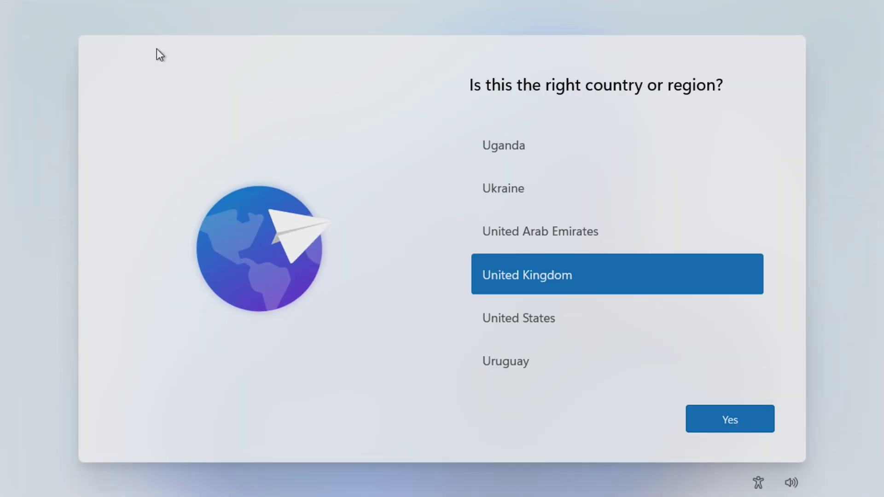
# Choose Germany as the country or region
pyautogui.scroll(15, 554, 191)
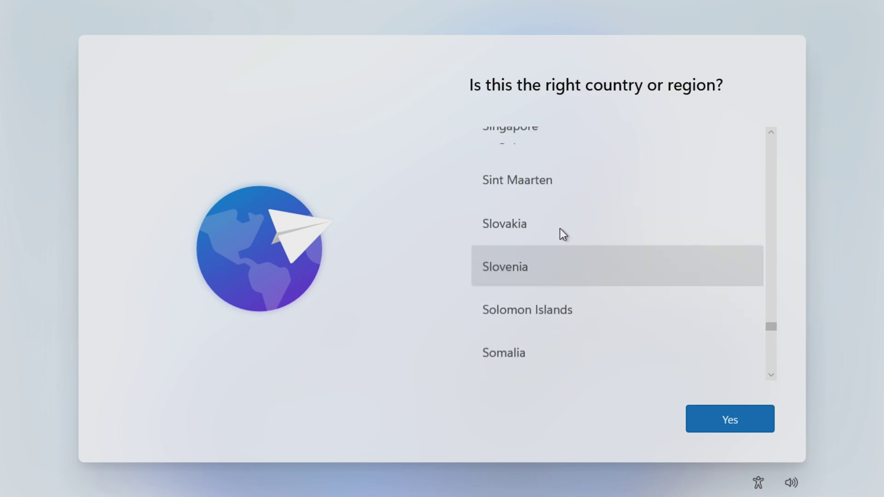
pyautogui.moveTo(771, 327); pyautogui.dragTo(767, 217)
pyautogui.click(671, 246)
pyautogui.click(708, 413)
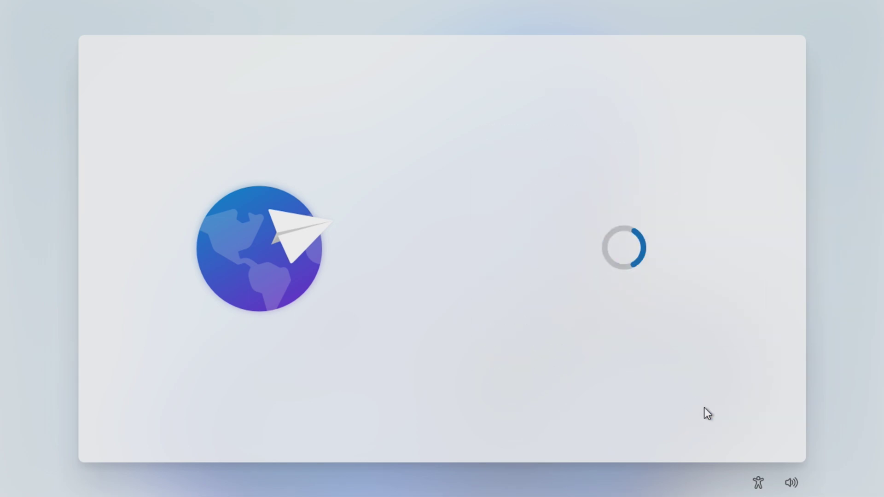
# Choose the German keyboard layout
pyautogui.scroll(-3, 623, 304)
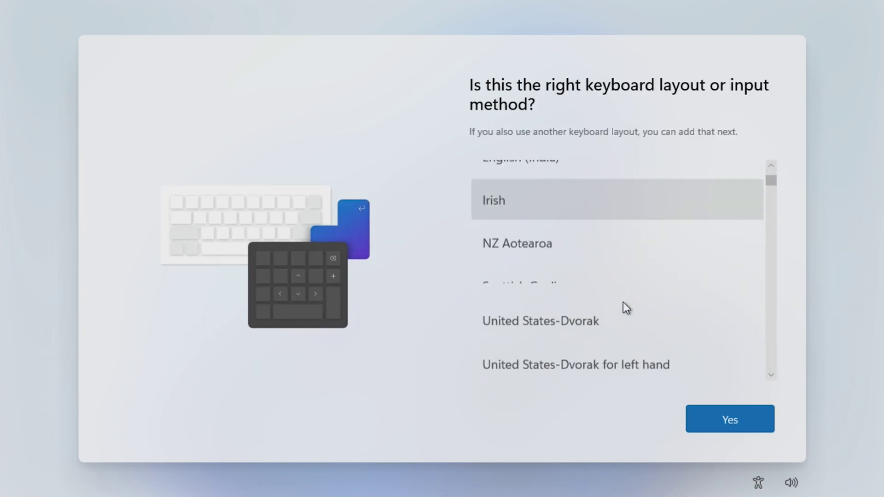
pyautogui.scroll(4, 708, 248)
pyautogui.click(770, 198)
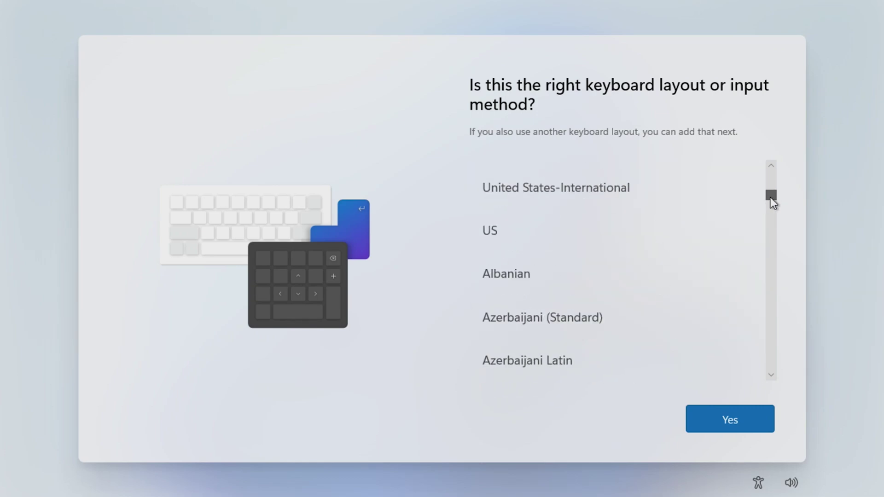
pyautogui.moveTo(770, 198); pyautogui.dragTo(770, 227)
pyautogui.click(645, 323)
pyautogui.click(748, 420)
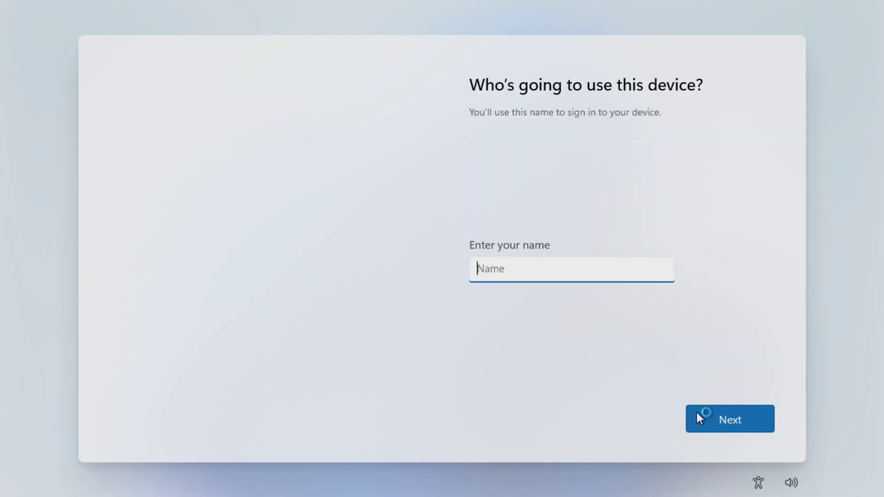
# Create the local account with its name and a confirmed password
pyautogui.write('Dave')
pyautogui.press('Return')
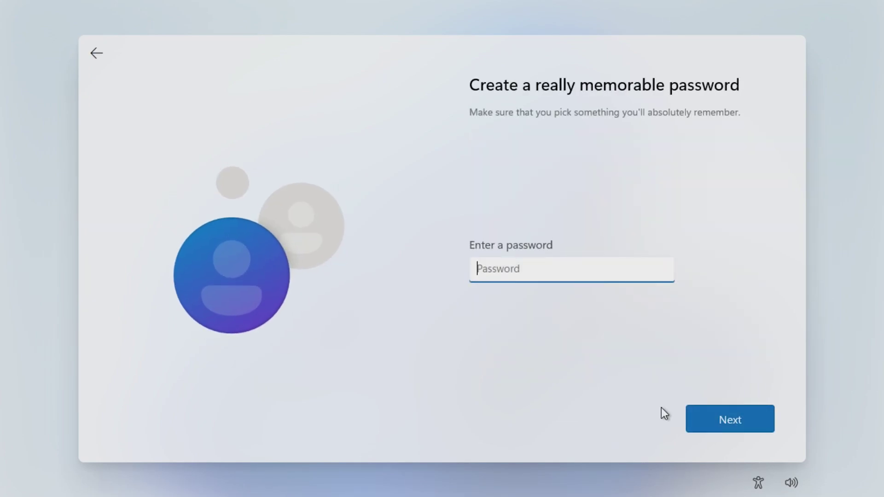
pyautogui.write('123')
pyautogui.write('••••••')
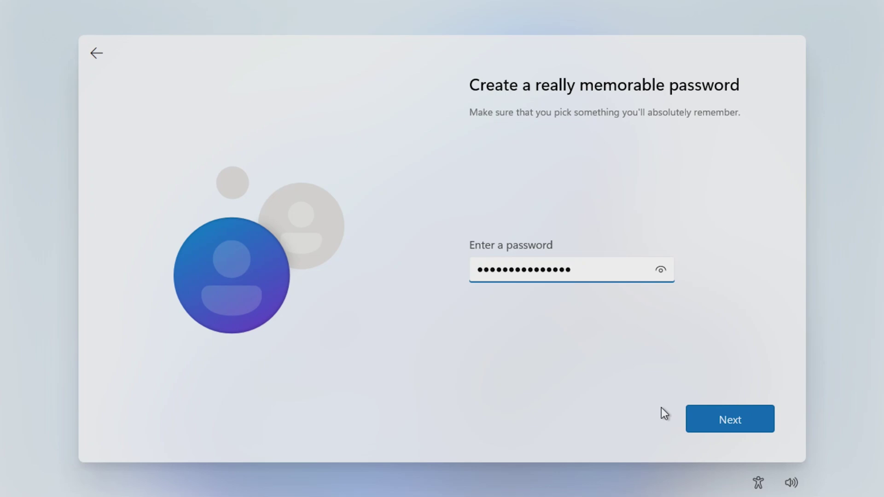
pyautogui.press('Return')
pyautogui.write('•••••••••••••••')
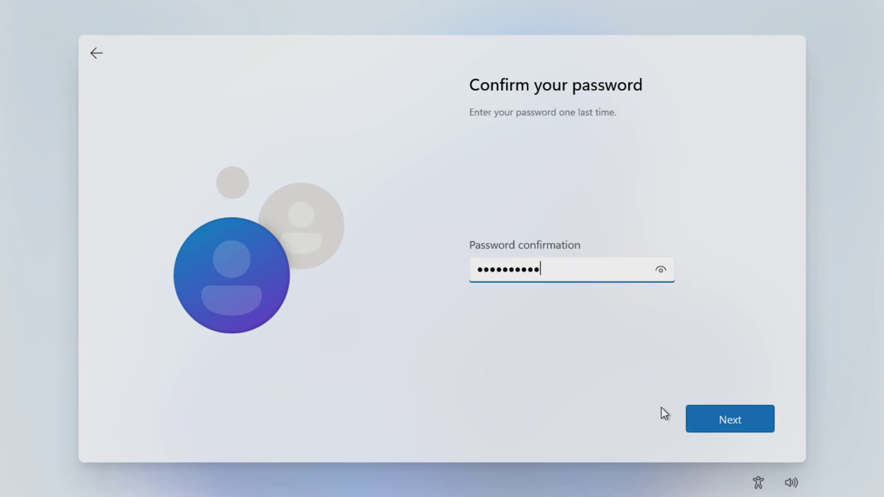
pyautogui.click(733, 414)
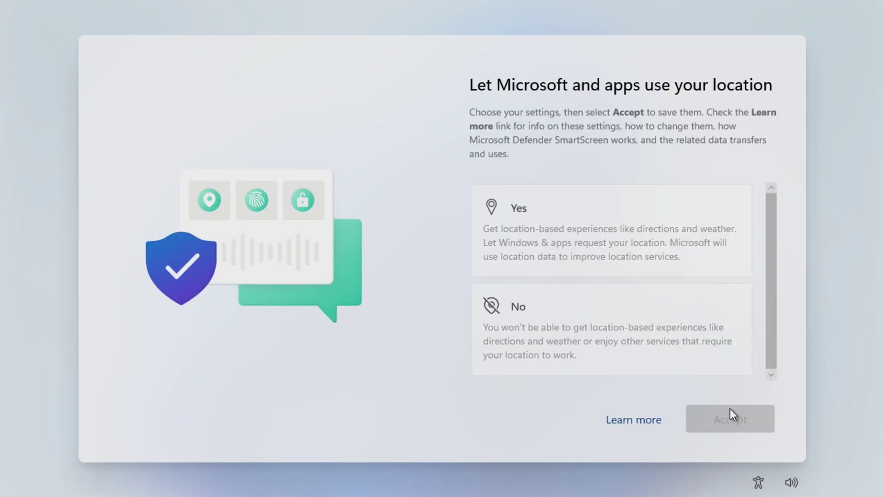
# Decline location, Find my device, inking, tailored experiences and advertising ID; send only required diagnostics
pyautogui.click(706, 346)
pyautogui.click(702, 319)
pyautogui.click(739, 418)
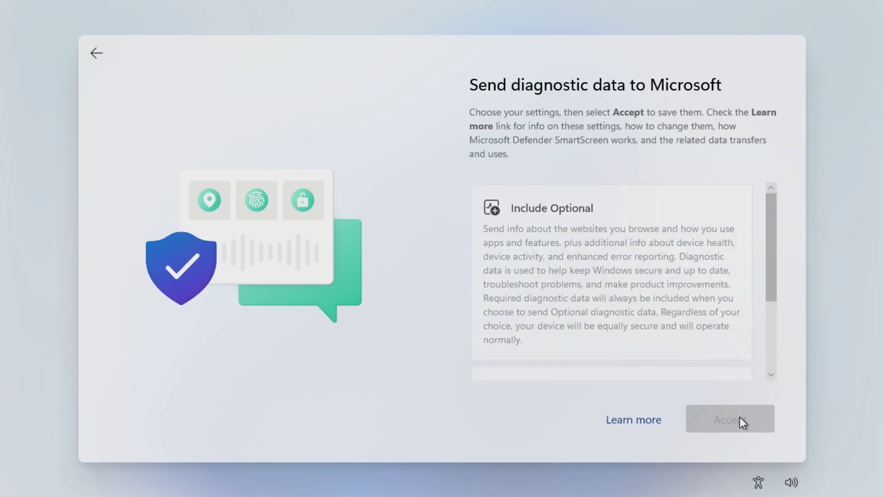
pyautogui.scroll(-3, 694, 339)
pyautogui.click(694, 339)
pyautogui.click(727, 415)
pyautogui.click(695, 349)
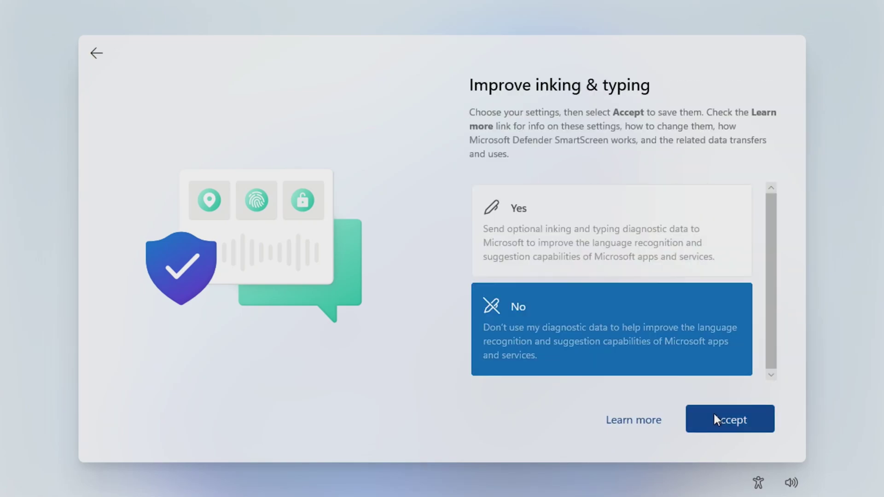
pyautogui.click(716, 417)
pyautogui.click(681, 377)
pyautogui.click(719, 427)
pyautogui.click(690, 340)
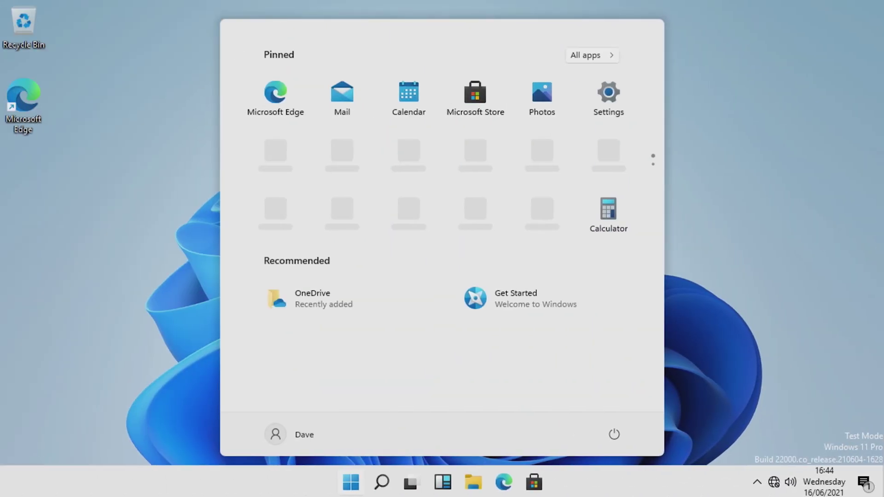
# Dismiss the Start menu so the desktop shows
pyautogui.click(704, 242)
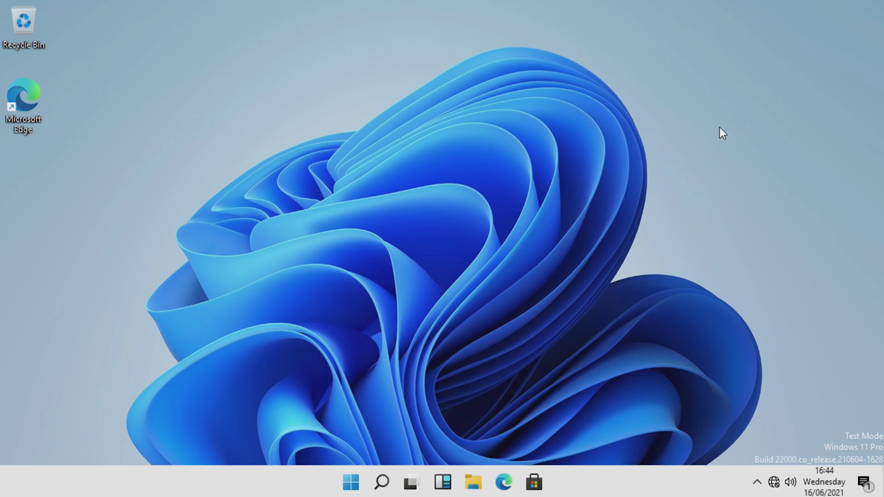
pyautogui.moveTo(721, 129); pyautogui.dragTo(261, 367)
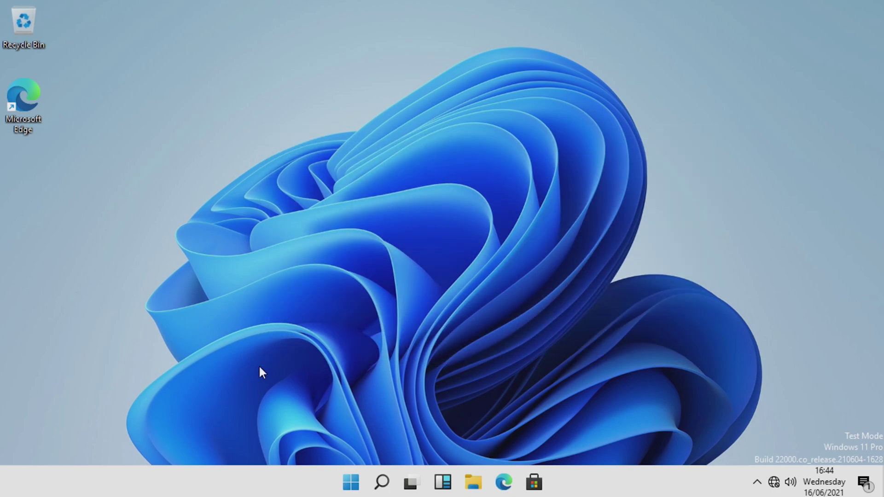
pyautogui.click(351, 482)
pyautogui.click(351, 482)
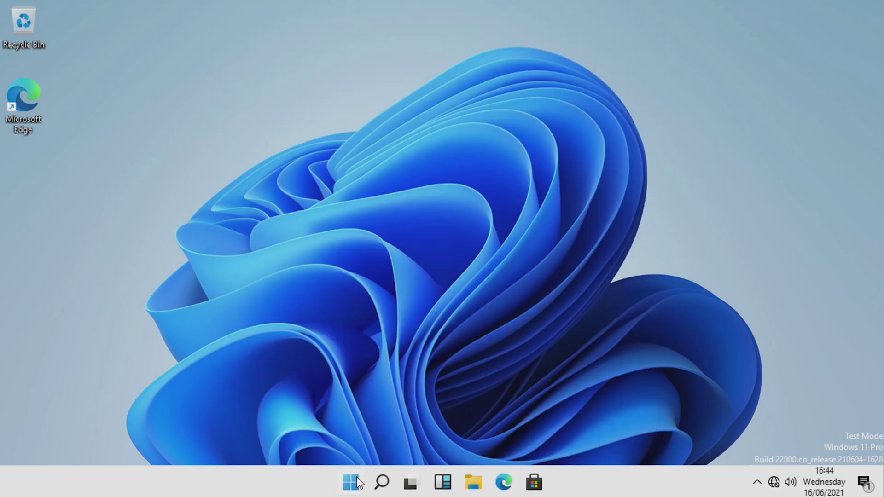
# View This PC's folders and drives in File Explorer, then close the window
pyautogui.click(474, 481)
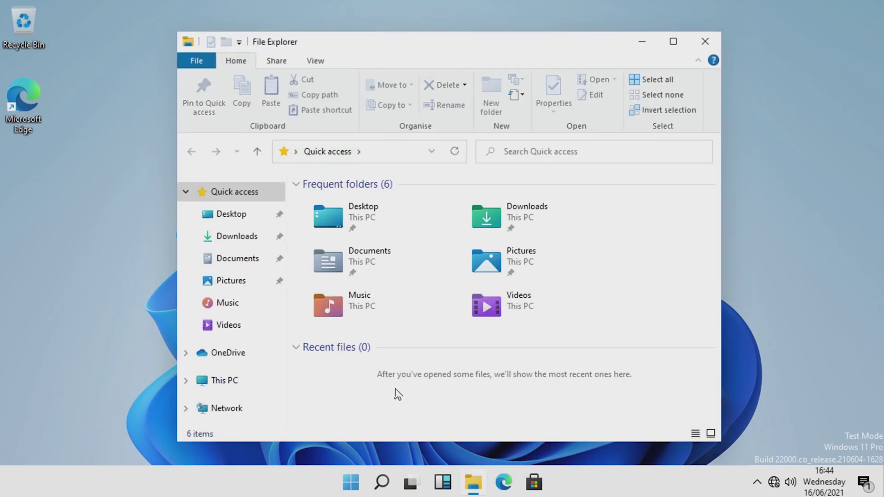
pyautogui.click(230, 385)
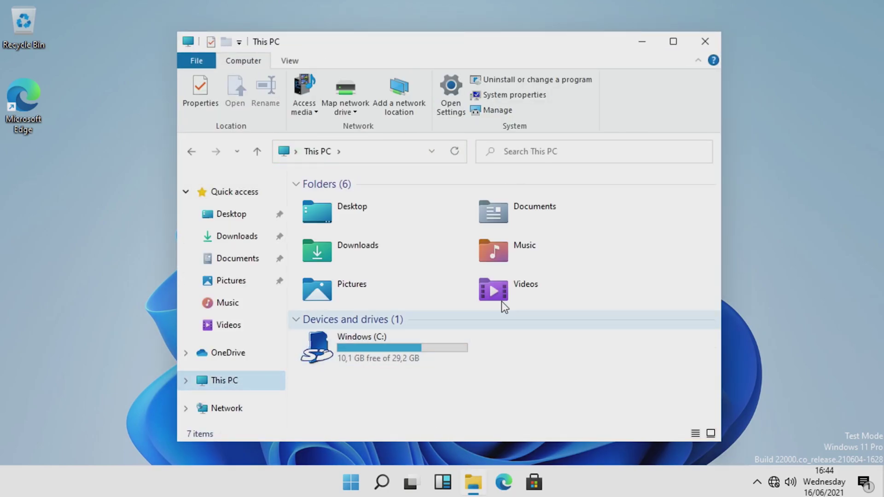
pyautogui.click(705, 40)
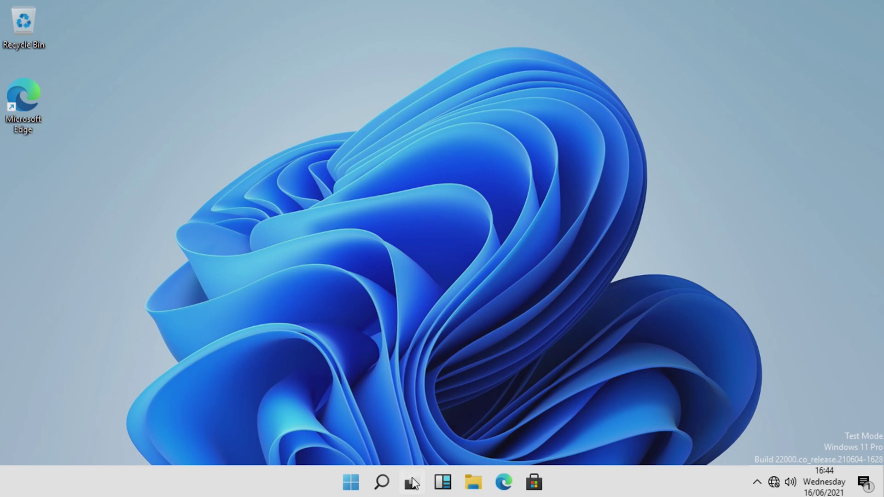
pyautogui.moveTo(411, 479)
pyautogui.click(359, 483)
pyautogui.write('task manager')
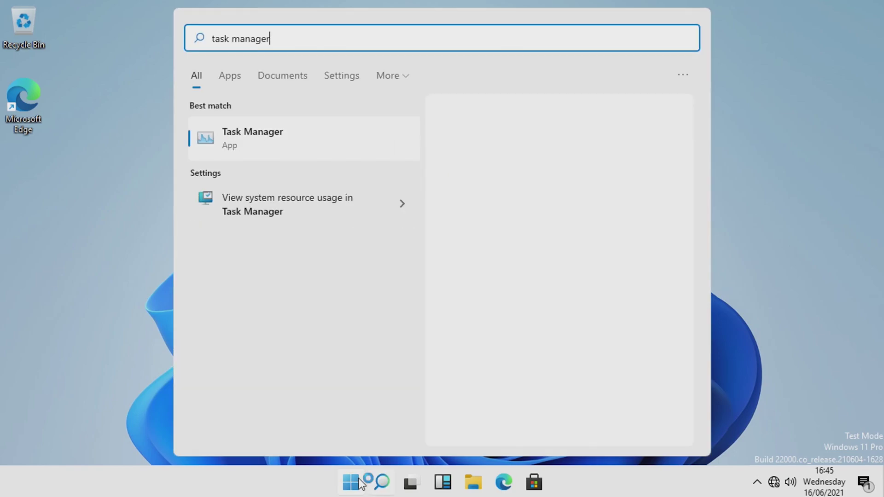
pyautogui.press('Return')
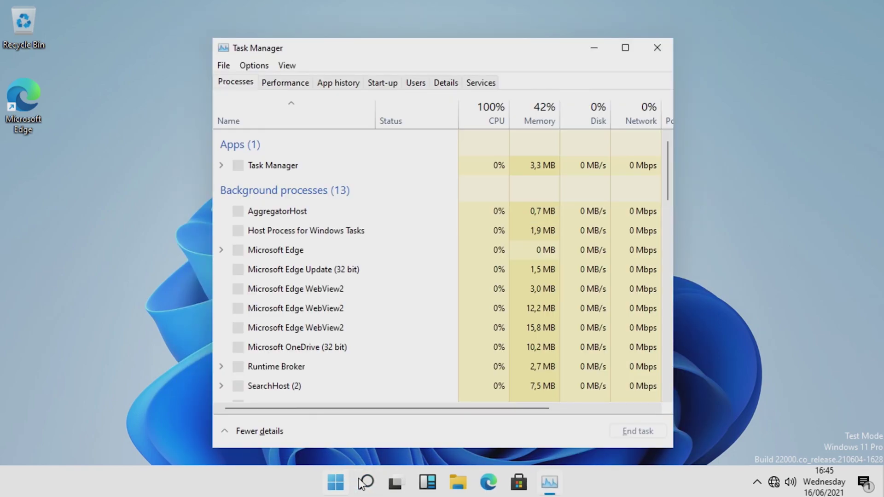
pyautogui.click(304, 85)
pyautogui.click(307, 111)
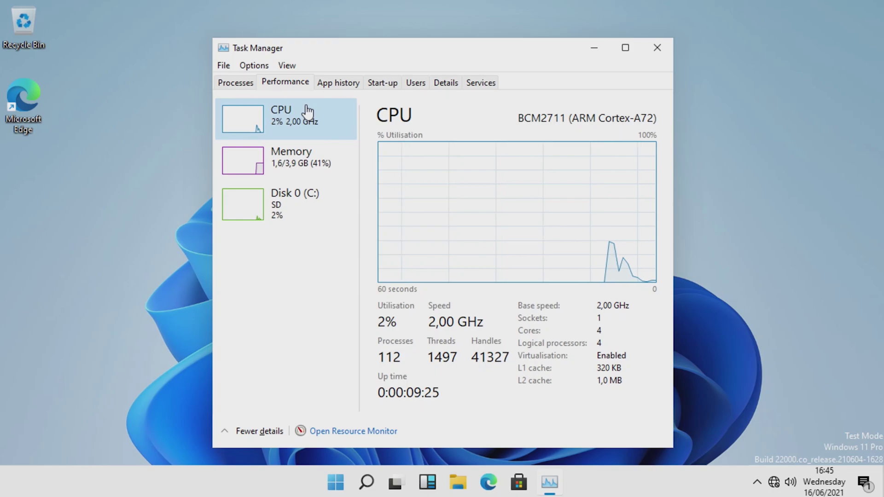
pyautogui.click(311, 162)
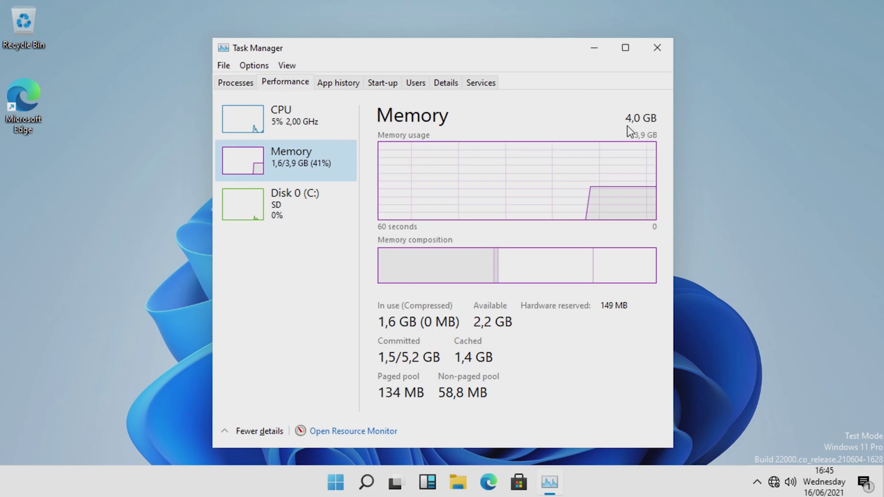
pyautogui.click(337, 200)
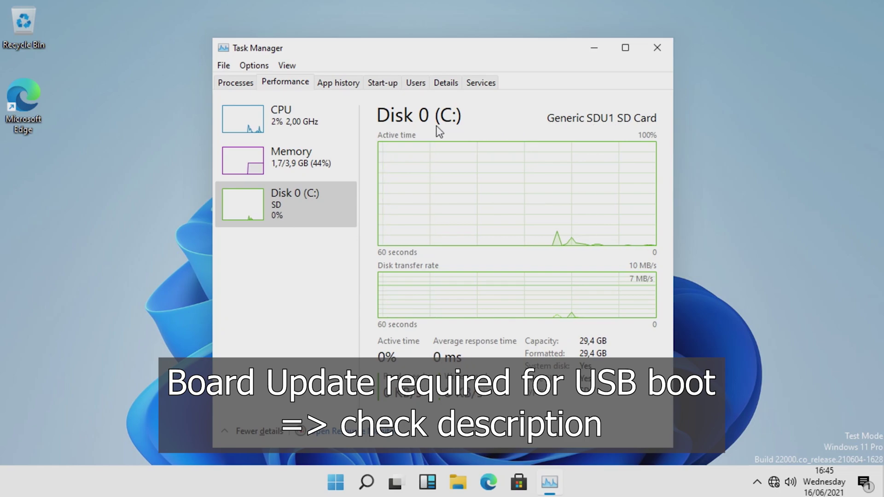
pyautogui.click(352, 132)
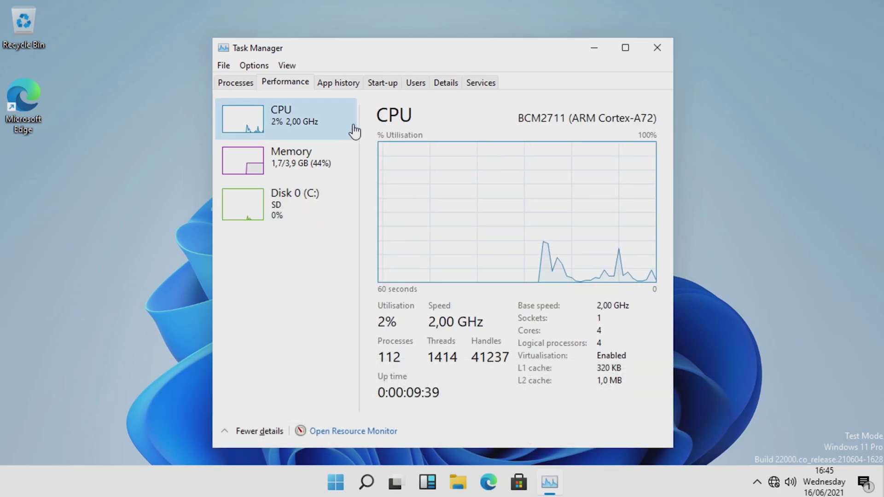
pyautogui.click(656, 53)
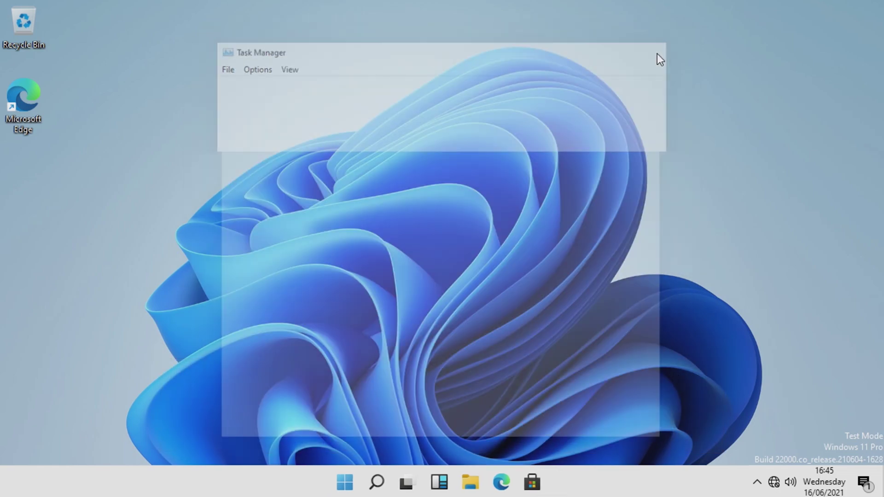
pyautogui.moveTo(666, 53); pyautogui.dragTo(215, 302)
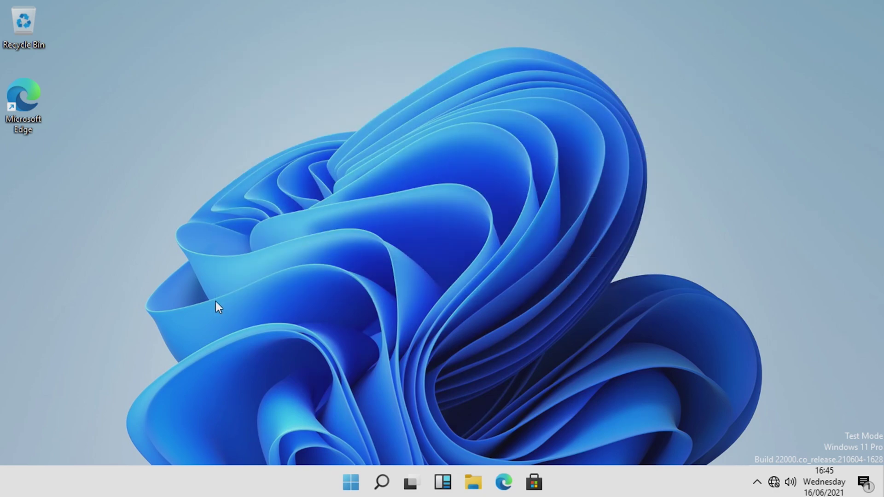
# Search 'performance' and apply 'Adjust for best performance' in the visual effects options
pyautogui.click(354, 487)
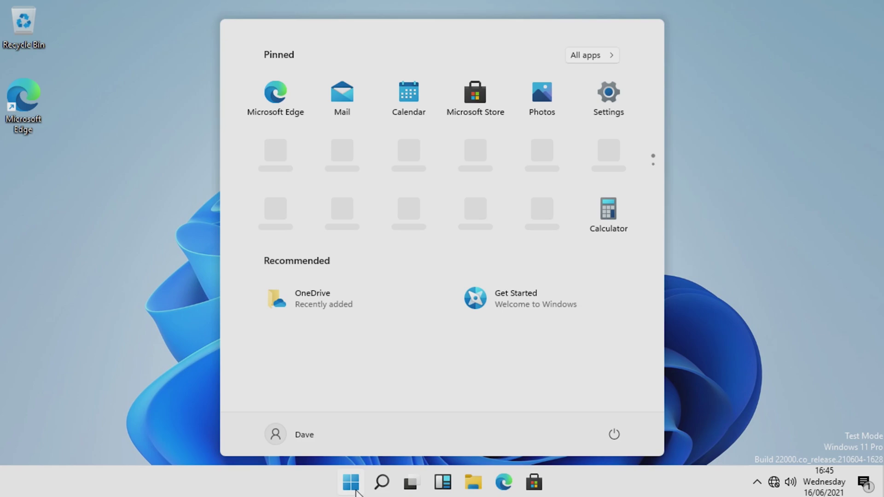
pyautogui.write('performance')
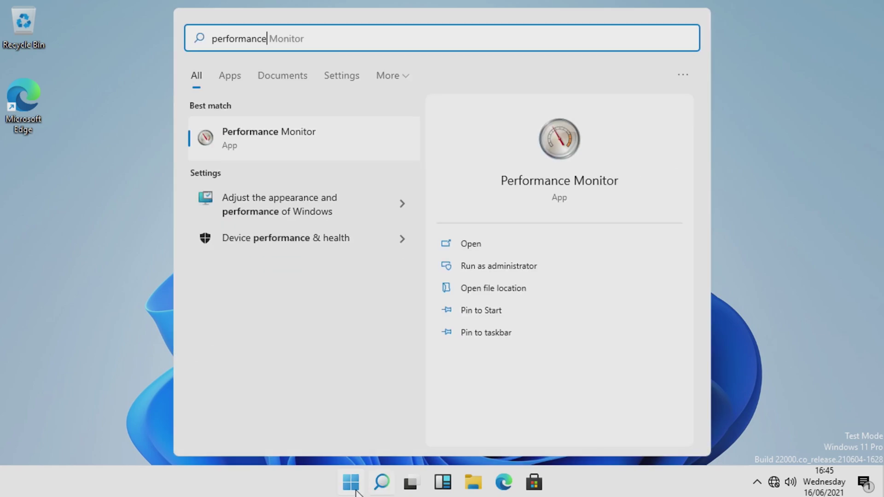
pyautogui.click(290, 209)
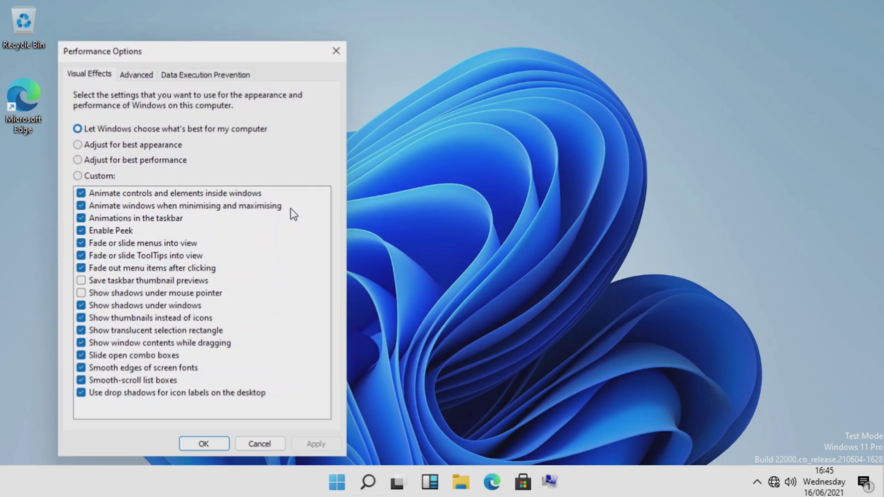
pyautogui.click(138, 159)
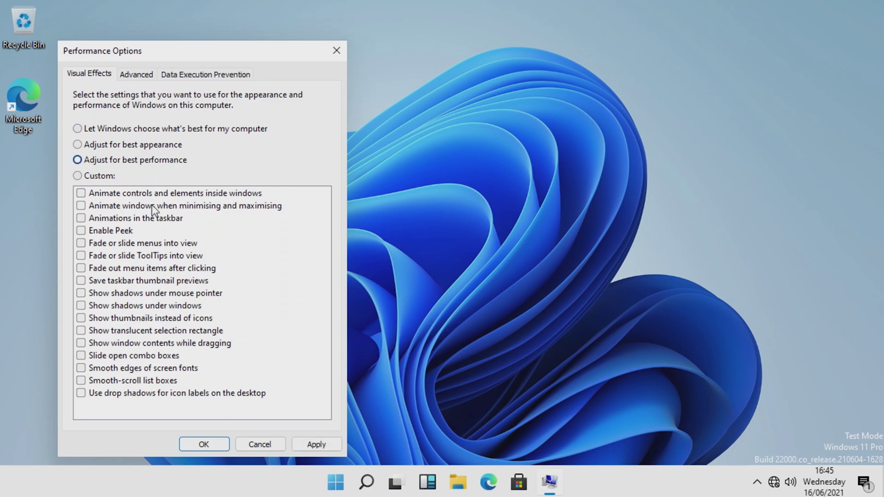
pyautogui.click(204, 443)
pyautogui.moveTo(274, 171); pyautogui.dragTo(700, 321)
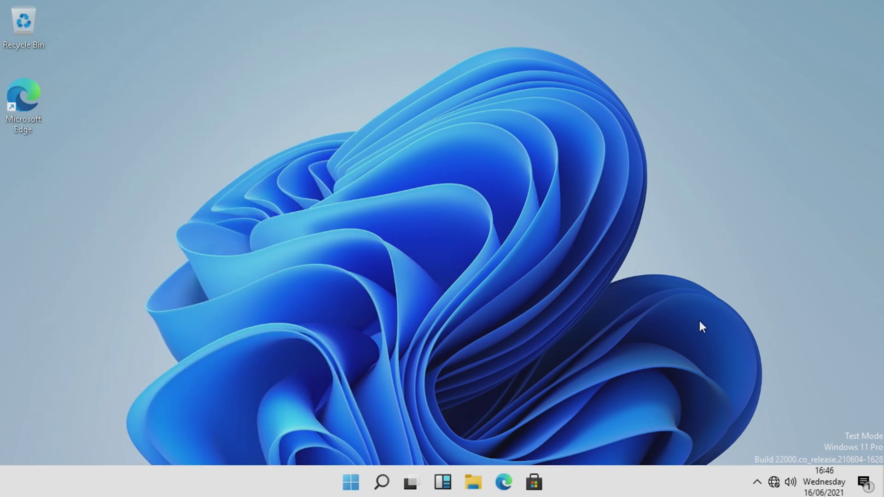
pyautogui.rightClick(681, 214)
pyautogui.click(681, 195)
# Set Taskbar alignment to Left under Settings > Personalisation > Taskbar
pyautogui.press('super')
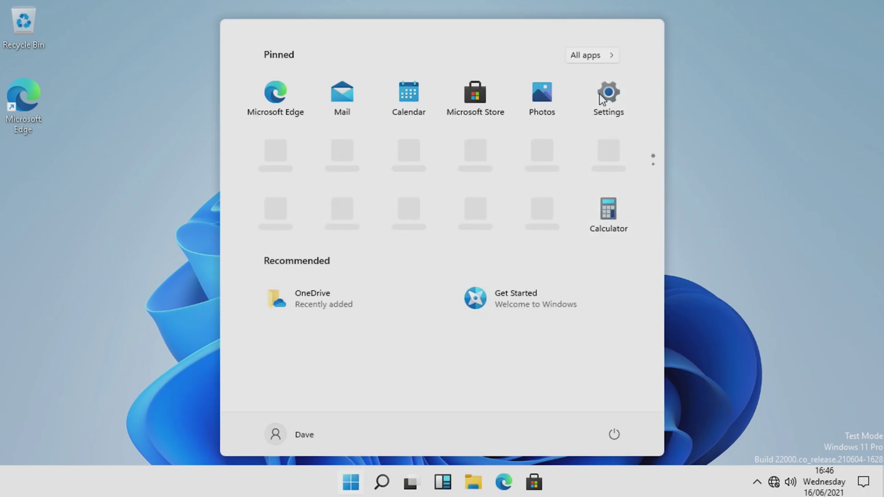
pyautogui.click(600, 97)
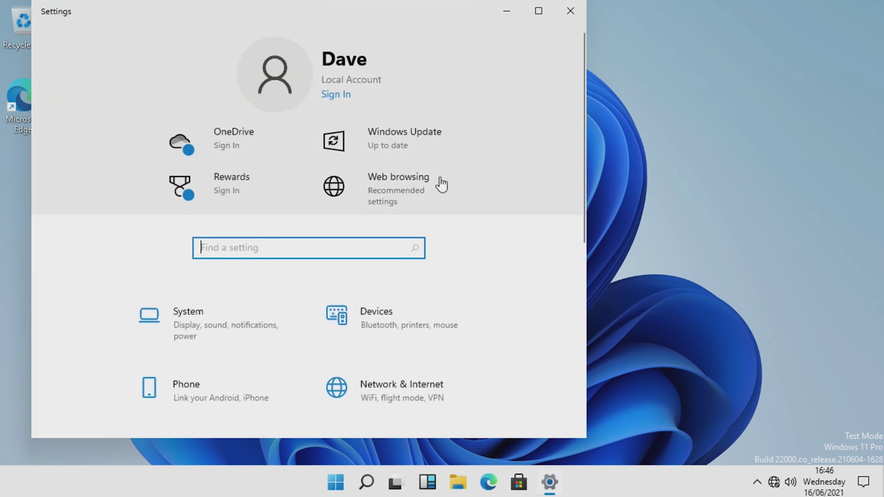
pyautogui.scroll(-2, 259, 319)
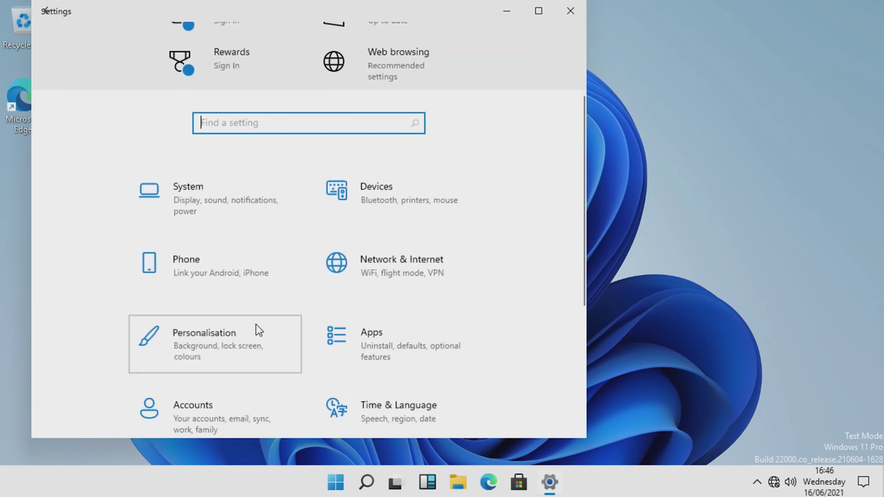
pyautogui.click(259, 330)
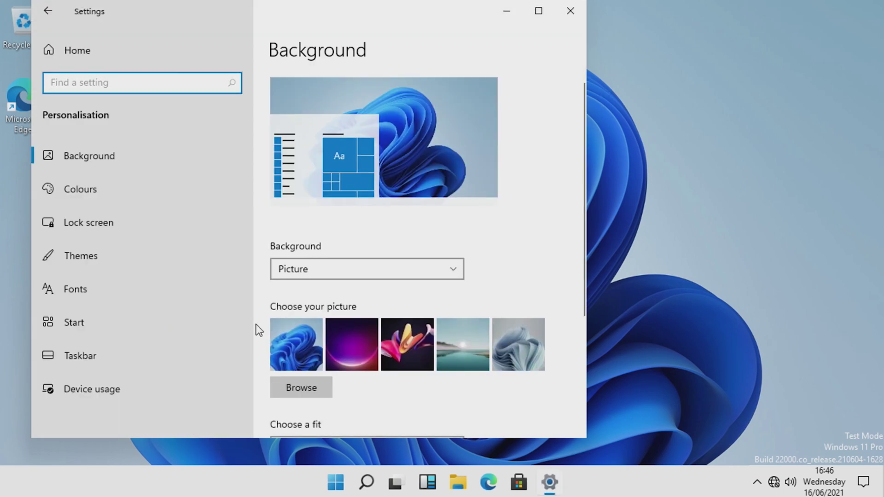
pyautogui.click(183, 363)
pyautogui.click(349, 110)
pyautogui.click(340, 85)
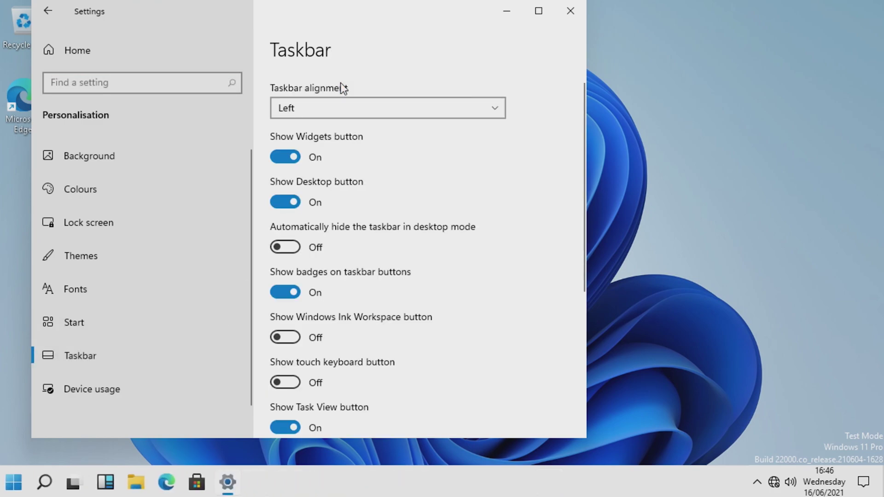
# Make the pale swirl picture the wallpaper, switch colour mode to Dark, and close Settings
pyautogui.click(147, 163)
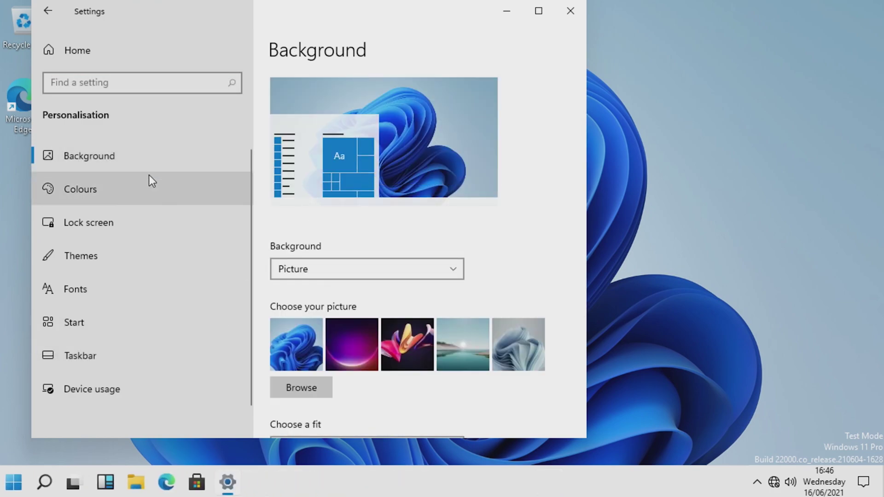
pyautogui.click(505, 349)
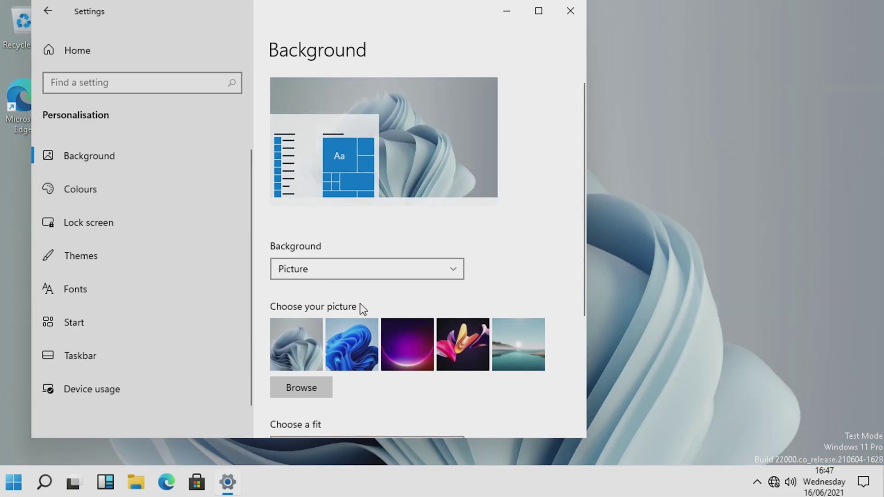
pyautogui.click(180, 189)
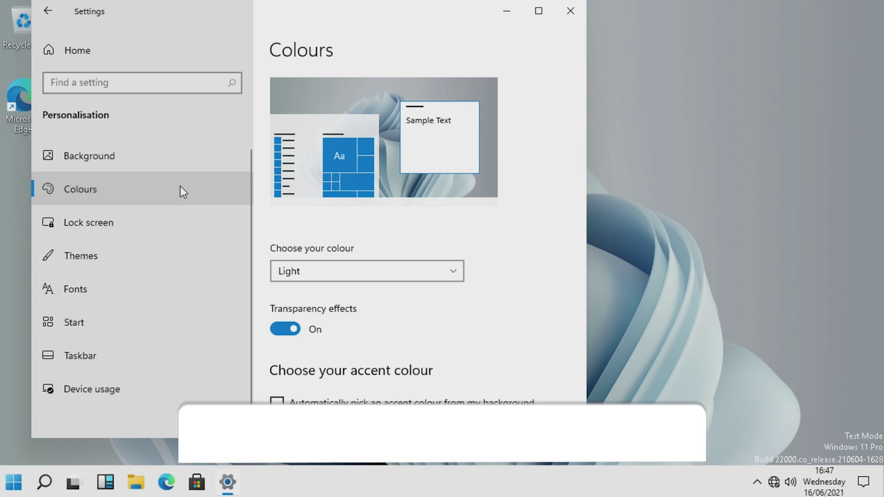
pyautogui.click(285, 272)
pyautogui.click(290, 291)
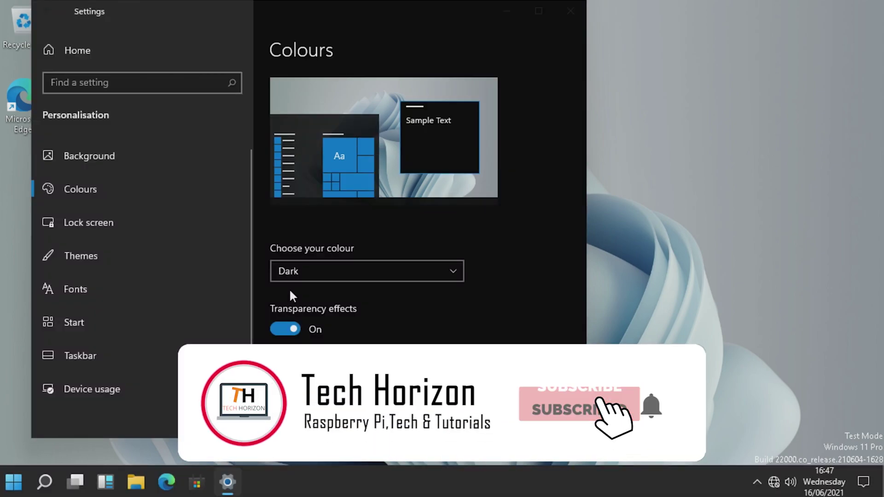
pyautogui.click(571, 11)
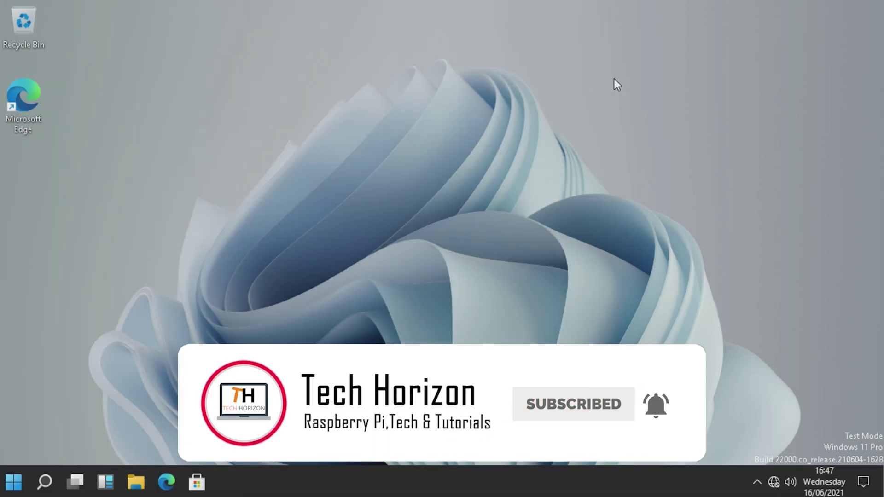
pyautogui.moveTo(613, 79); pyautogui.dragTo(237, 268)
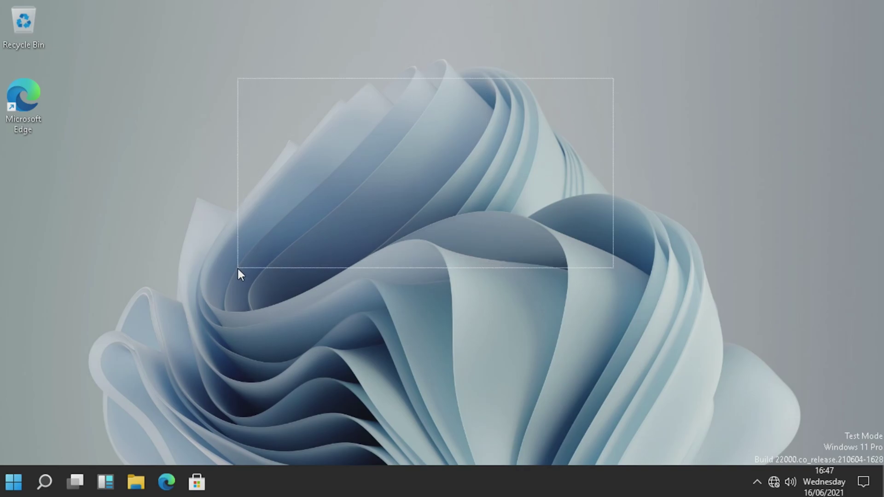